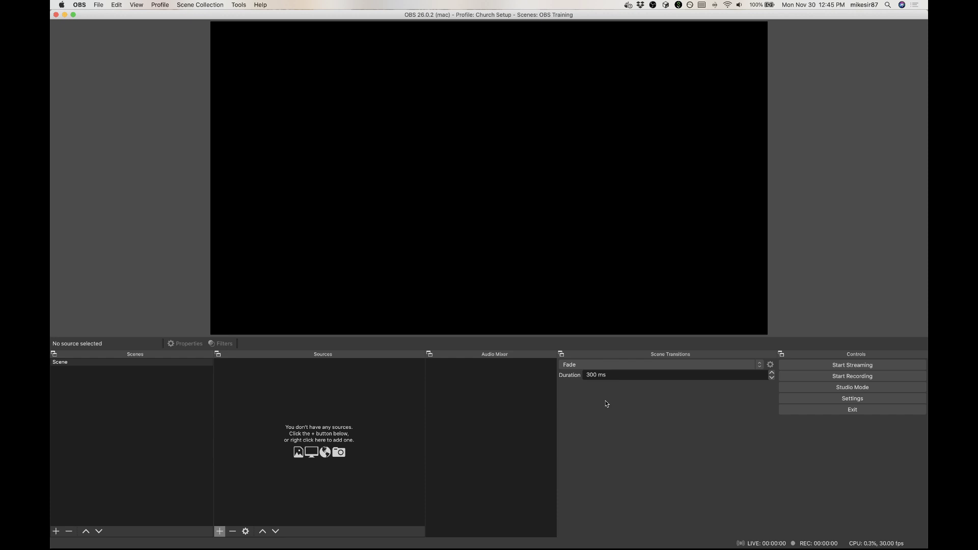
Step: Create a new scene named "Full Screen Camera"
{"action": "left_click", "coordinate": [56, 531]}
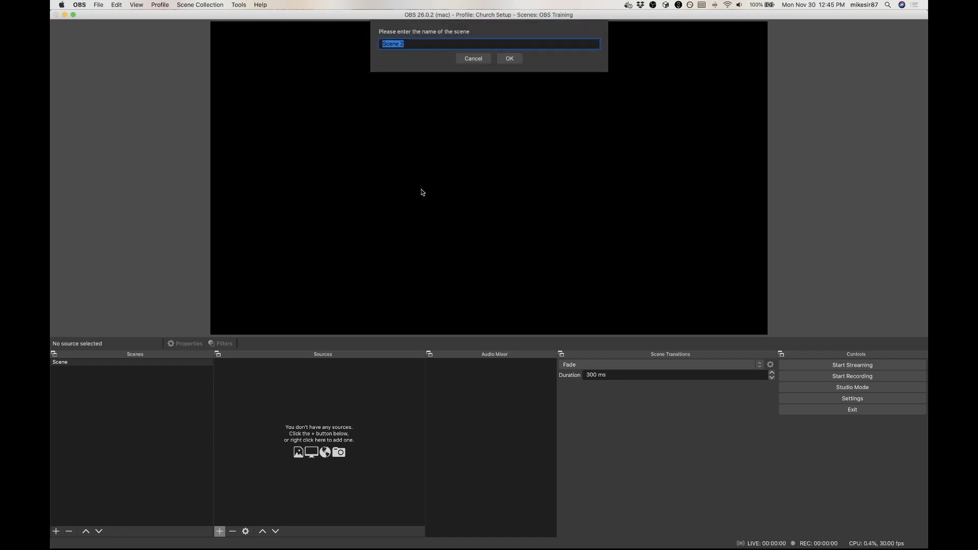
{"action": "type", "text": "Full Screen Camera"}
{"action": "key", "text": "Return"}
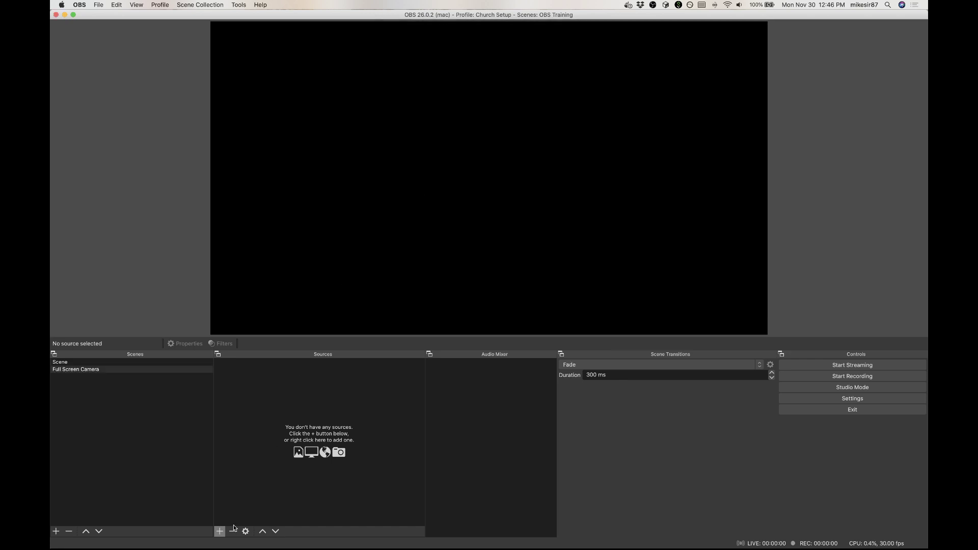
Step: Add a Video Capture Device source named "Webcam Input" to the Full Screen Camera scene
{"action": "left_click", "coordinate": [220, 532]}
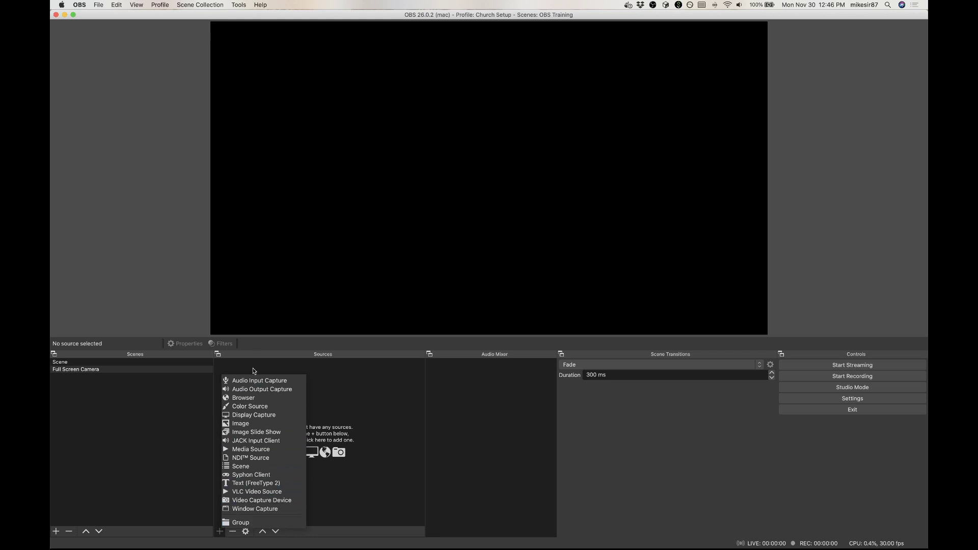
{"action": "left_click", "coordinate": [248, 501]}
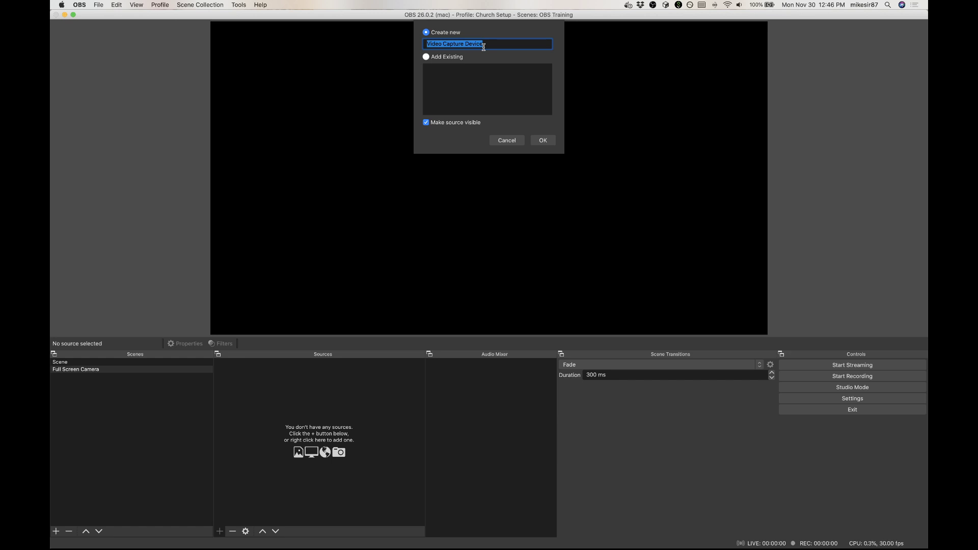
{"action": "type", "text": "WE"}
{"action": "left_click", "coordinate": [541, 140]}
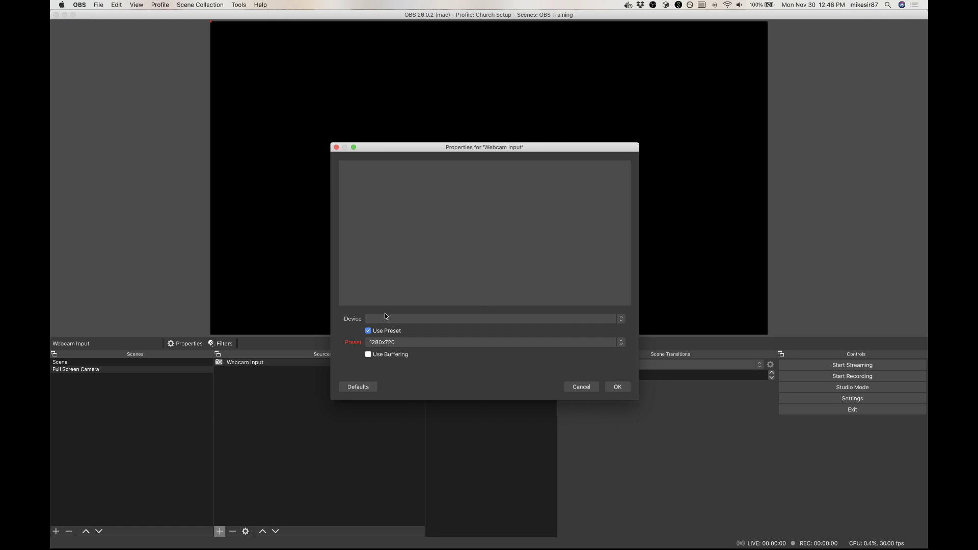
Step: Set the webcam source's device to HD Pro Webcam C920 #2 and scale its picture to fill the canvas
{"action": "left_click", "coordinate": [385, 316]}
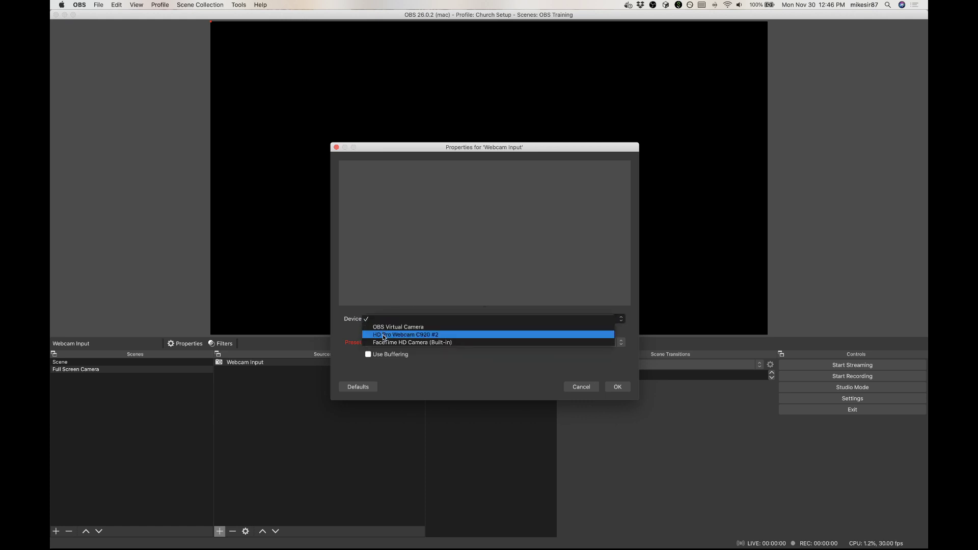
{"action": "left_click", "coordinate": [384, 335]}
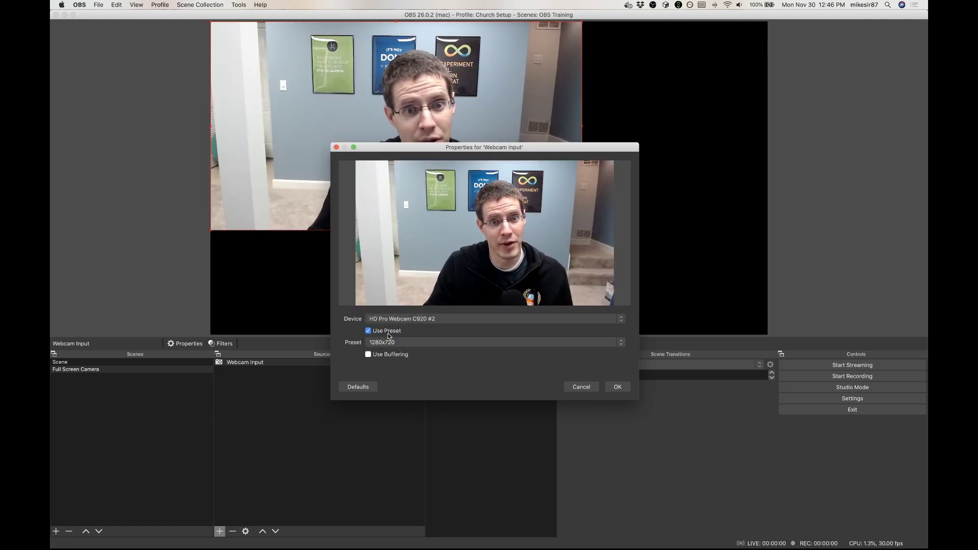
{"action": "left_click", "coordinate": [617, 387]}
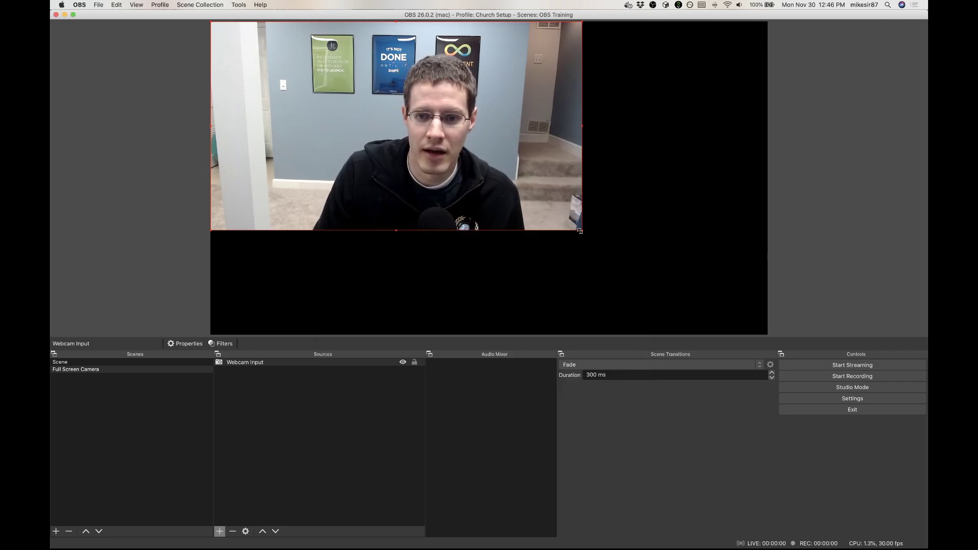
{"action": "left_click_drag", "start_coordinate": [582, 231], "coordinate": [762, 258]}
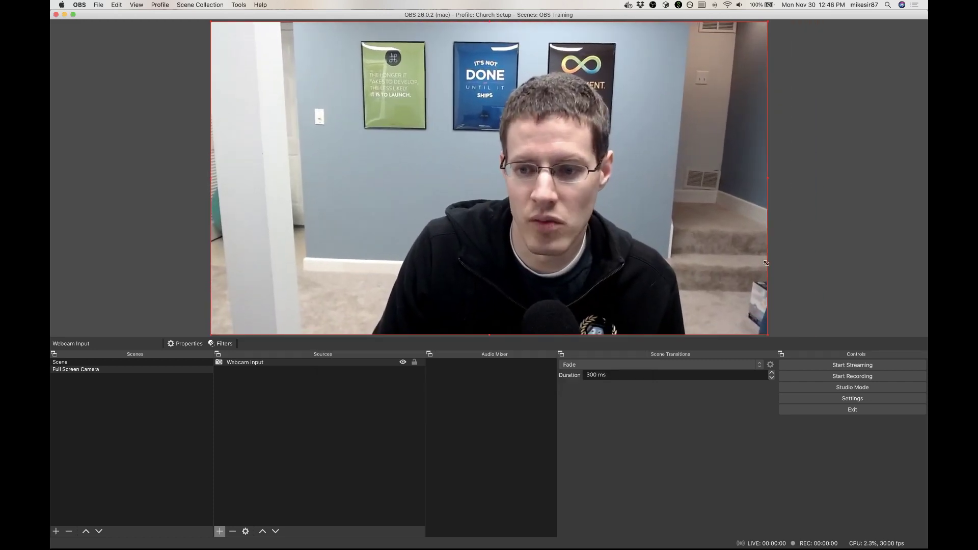
{"action": "left_click", "coordinate": [792, 259]}
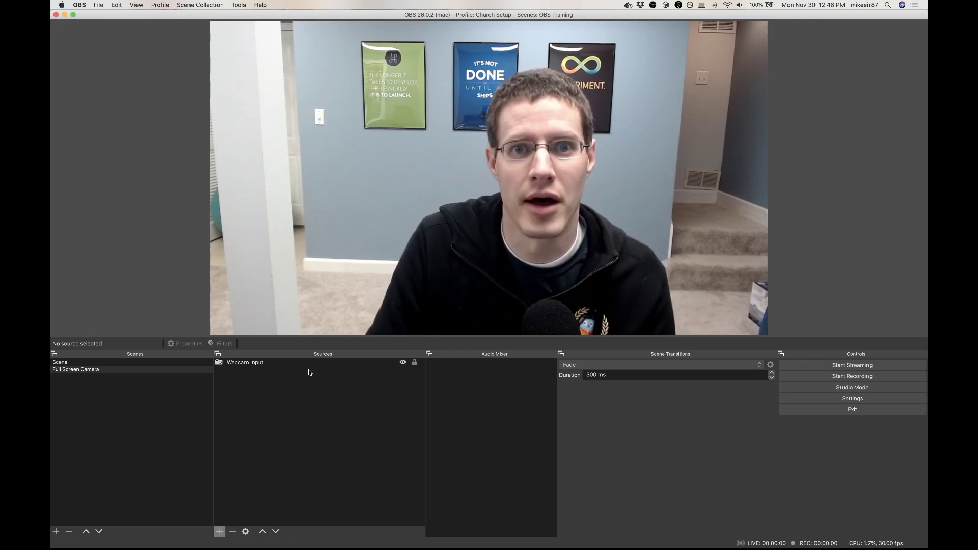
Step: Add a Text (FreeType 2) source named "Speaker Name" with the speaker's full name as its text
{"action": "left_click", "coordinate": [220, 532]}
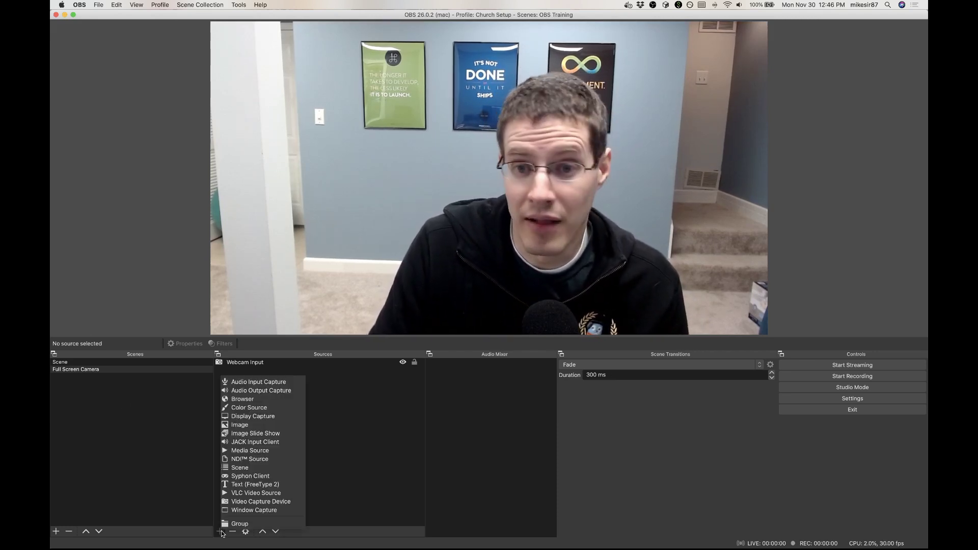
{"action": "left_click", "coordinate": [234, 485]}
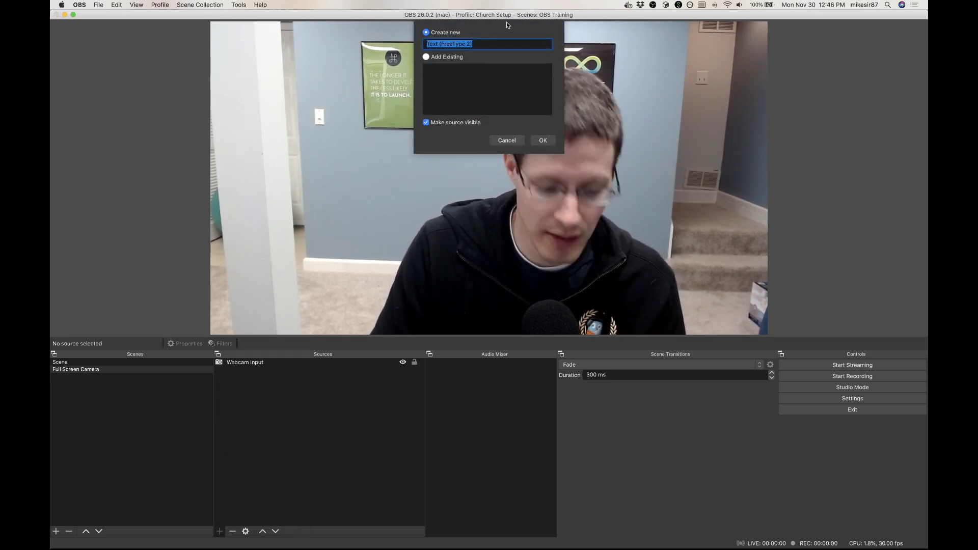
{"action": "type", "text": "Speaker Name"}
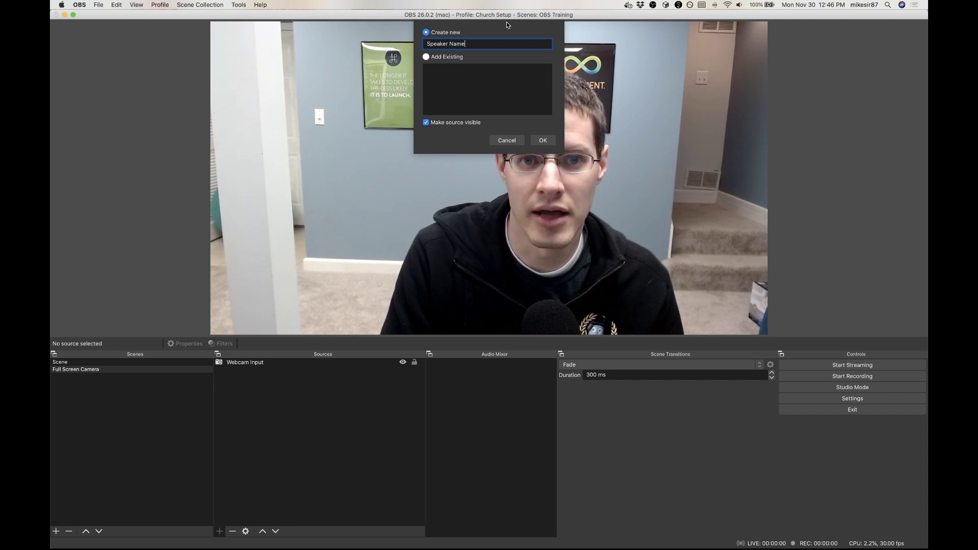
{"action": "left_click", "coordinate": [542, 140]}
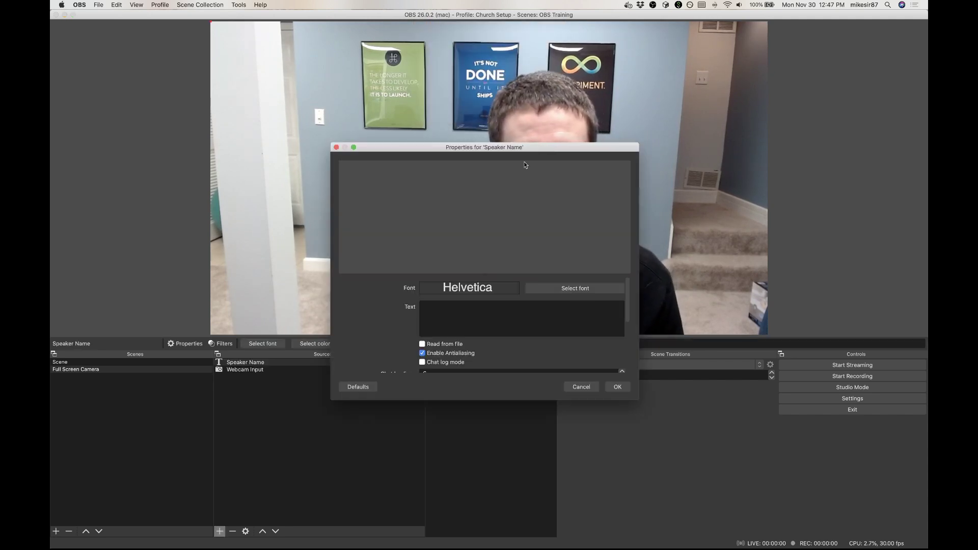
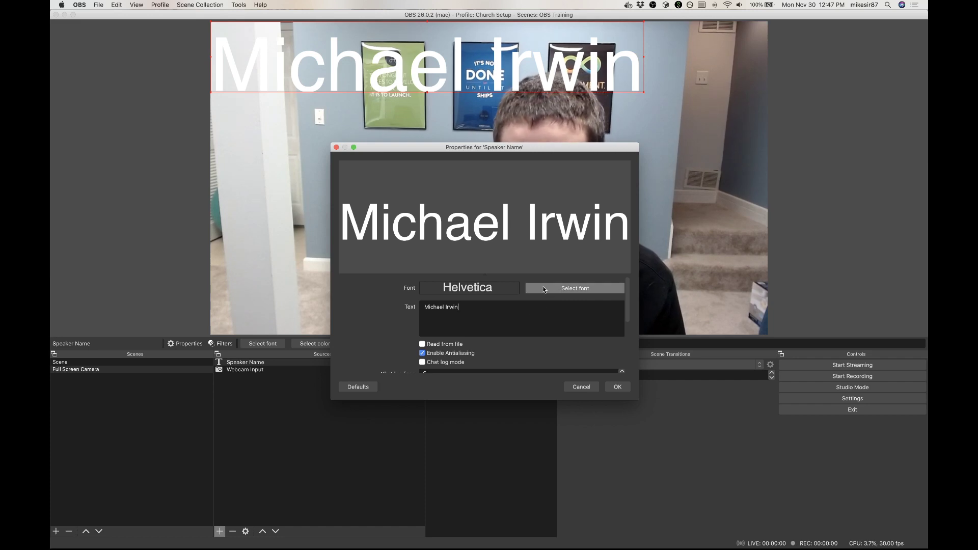
Step: Set the speaker text's font to Open Sans, and shrink and centre the text near the bottom of the canvas
{"action": "left_click", "coordinate": [561, 293]}
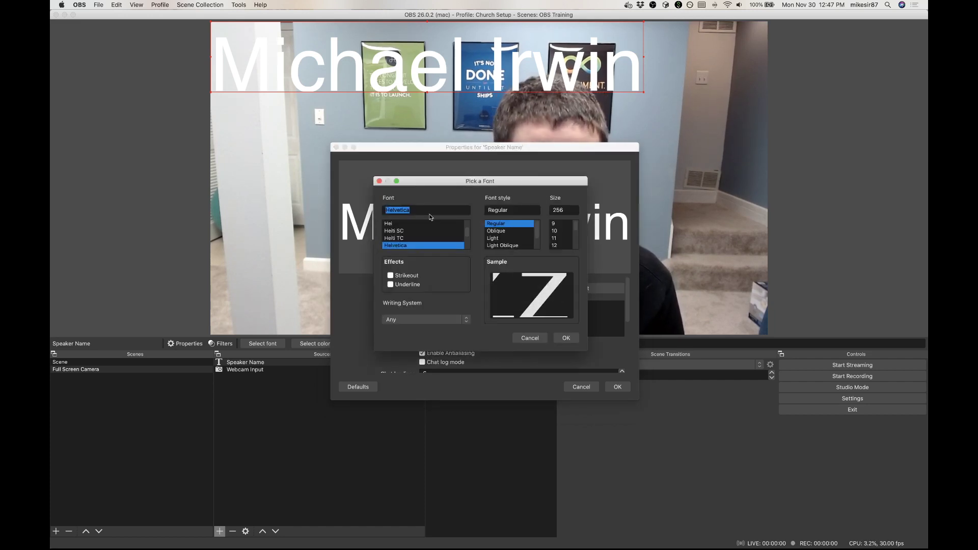
{"action": "type", "text": "open"}
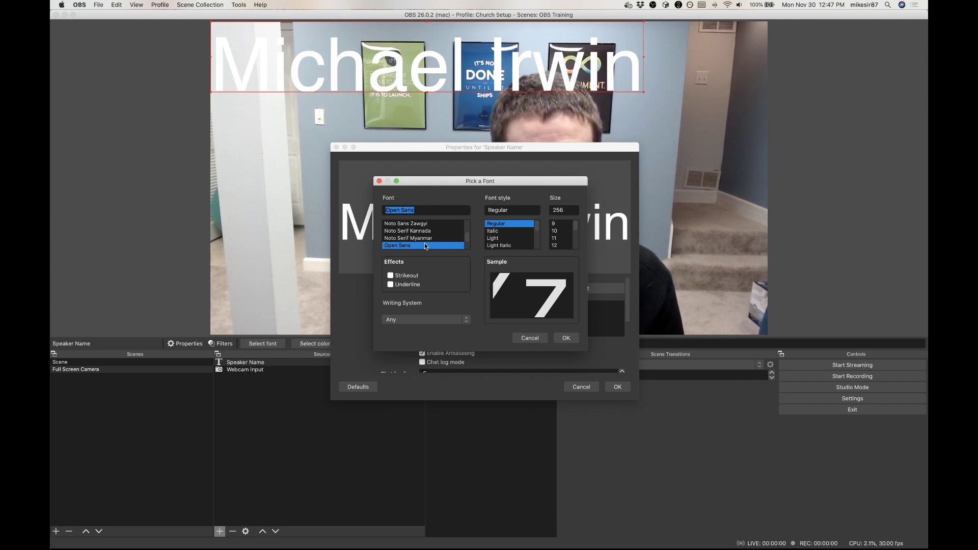
{"action": "left_click", "coordinate": [572, 337]}
{"action": "left_click", "coordinate": [618, 387]}
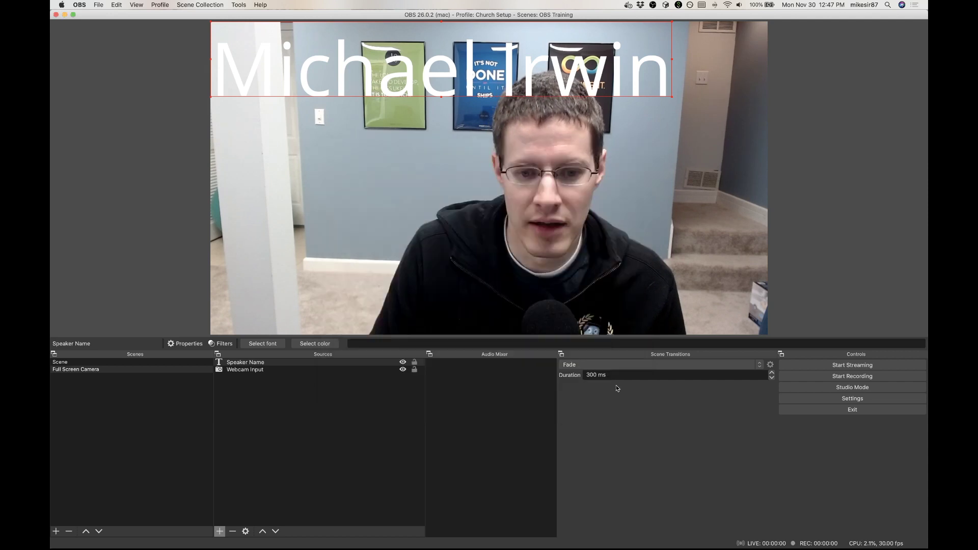
{"action": "left_click_drag", "start_coordinate": [671, 22], "coordinate": [532, 301]}
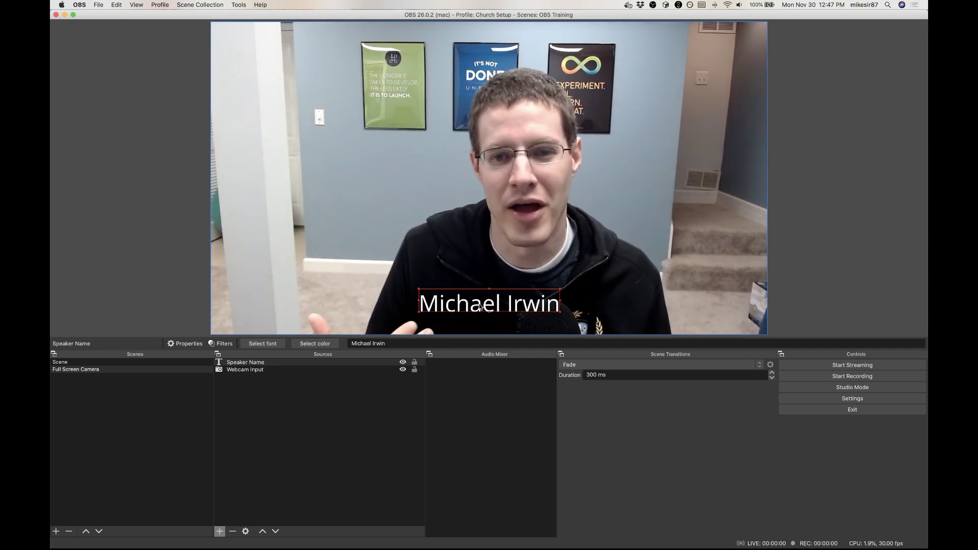
{"action": "left_click", "coordinate": [342, 406]}
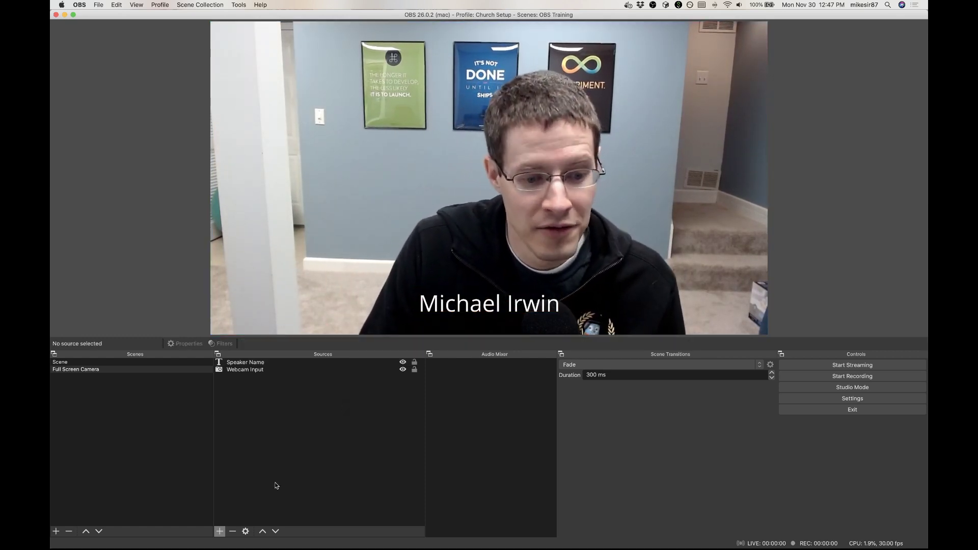
Step: Add an Image source named "Black bar" to the scene
{"action": "left_click", "coordinate": [219, 531]}
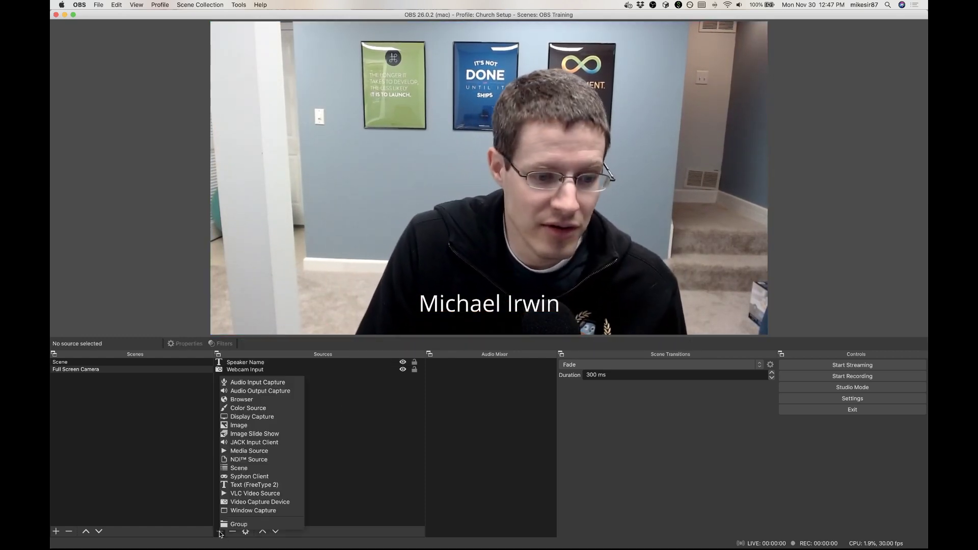
{"action": "left_click", "coordinate": [242, 428]}
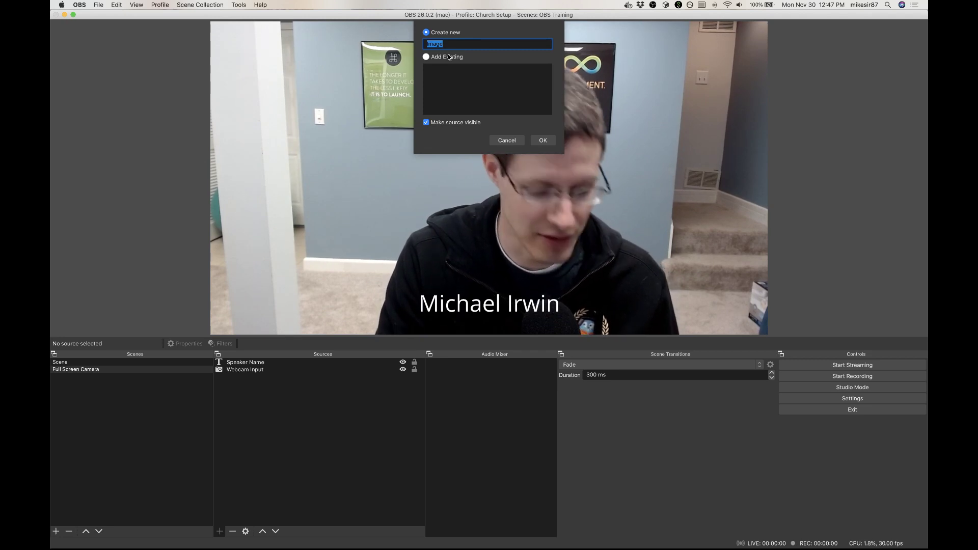
{"action": "type", "text": "Black "}
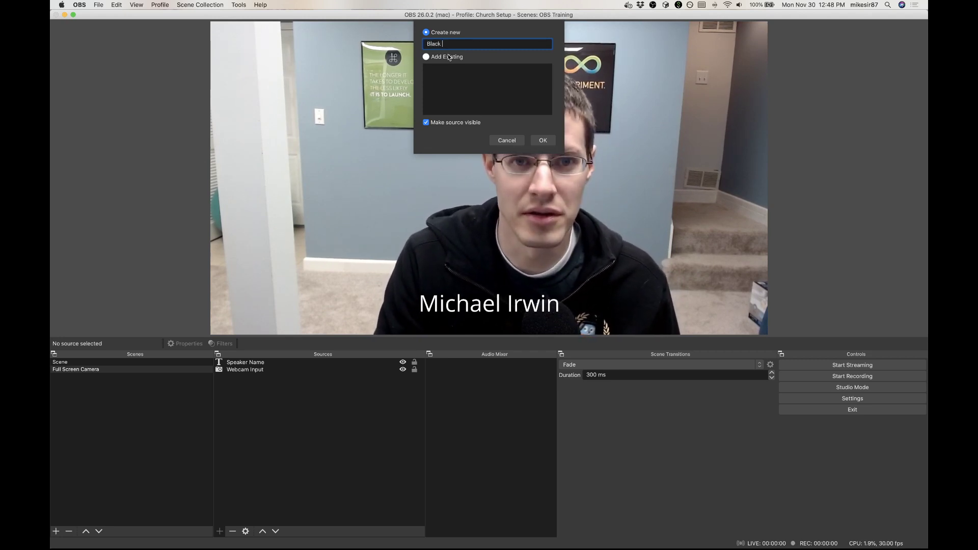
{"action": "type", "text": "bar"}
{"action": "left_click", "coordinate": [541, 141]}
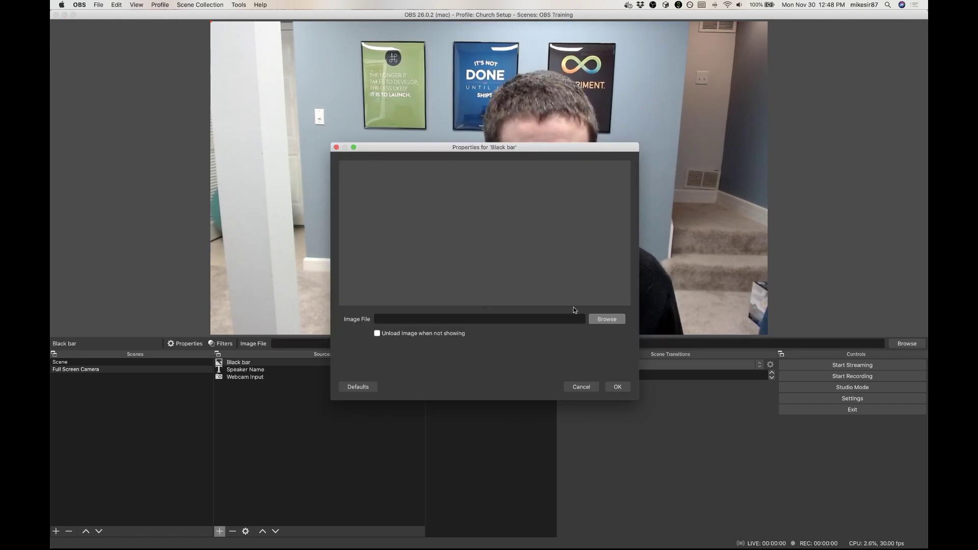
Step: Load bottomBar.png from the Desktop's resources folder as the Black bar source's image
{"action": "left_click", "coordinate": [593, 321]}
{"action": "left_click", "coordinate": [346, 176]}
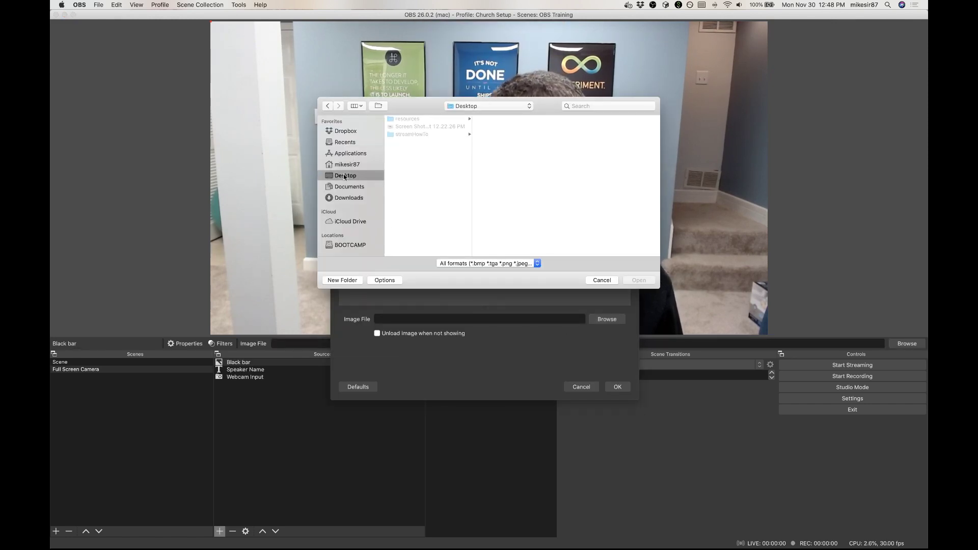
{"action": "left_click", "coordinate": [416, 120]}
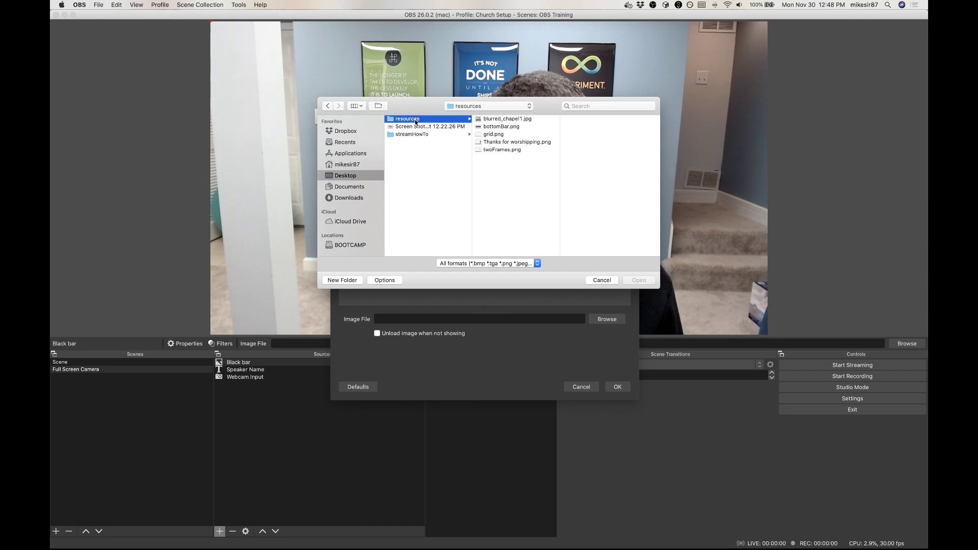
{"action": "left_click", "coordinate": [495, 127]}
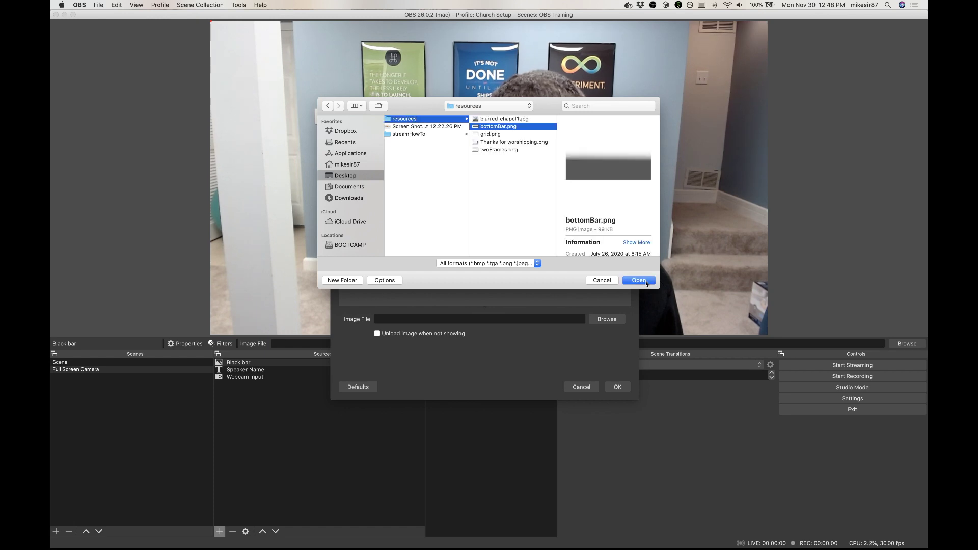
{"action": "left_click", "coordinate": [639, 280]}
{"action": "left_click", "coordinate": [618, 386]}
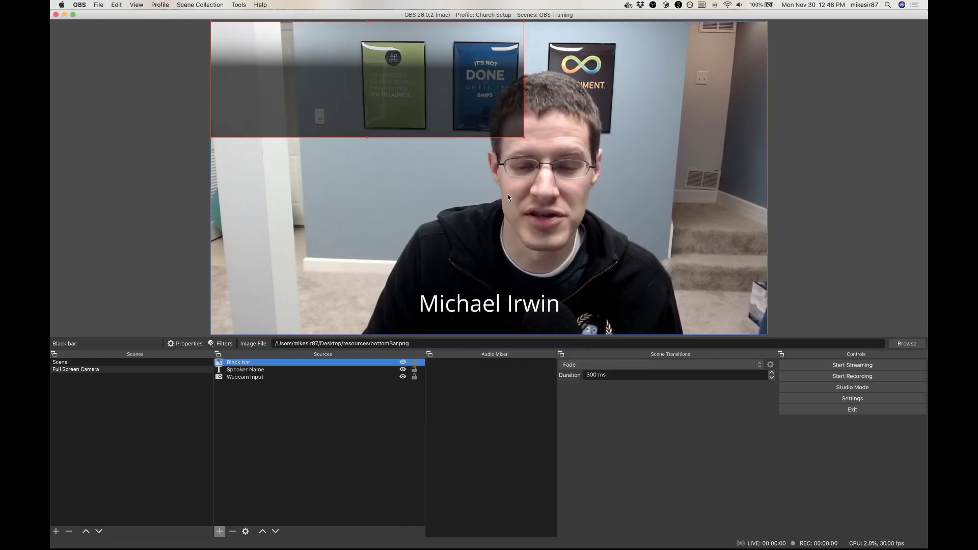
Step: Stretch the black bar across the full width of the canvas's lower edge and order the Speaker Name source above it
{"action": "left_click_drag", "start_coordinate": [523, 137], "coordinate": [768, 173]}
{"action": "left_click_drag", "start_coordinate": [597, 140], "coordinate": [611, 305]}
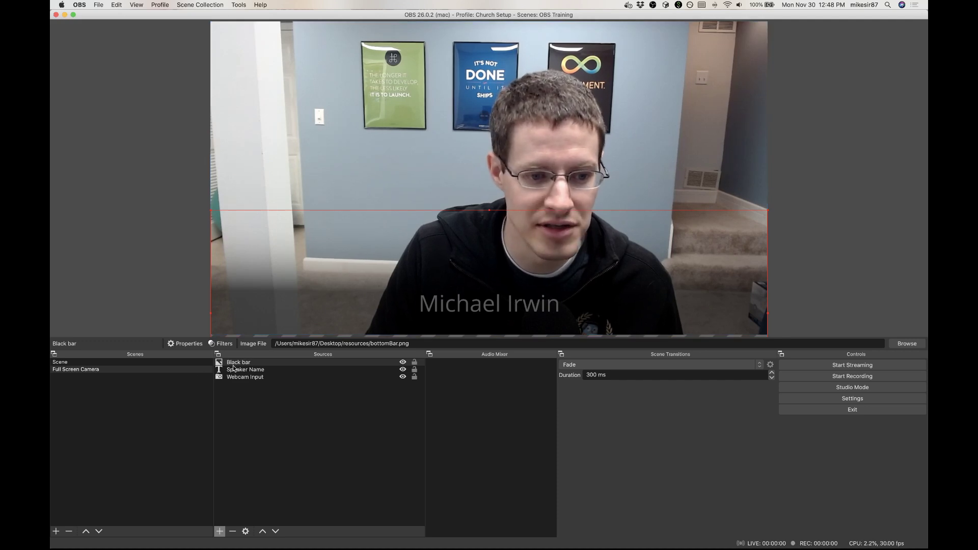
{"action": "left_click_drag", "start_coordinate": [233, 369], "coordinate": [234, 364]}
{"action": "left_click_drag", "start_coordinate": [235, 363], "coordinate": [235, 363]}
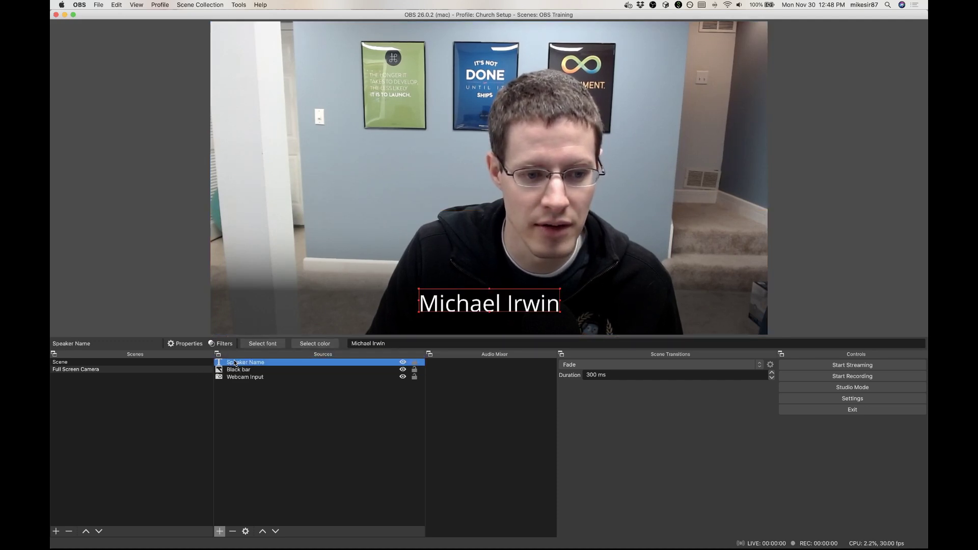
{"action": "left_click", "coordinate": [263, 434]}
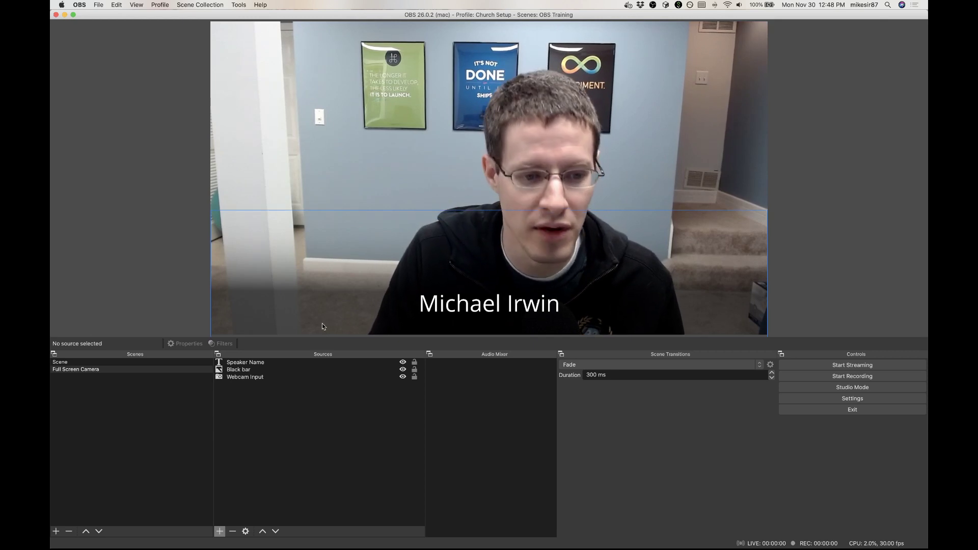
Step: Hide and show the Black bar source to preview the camera picture without the overlay
{"action": "left_click", "coordinate": [403, 370]}
{"action": "left_click", "coordinate": [403, 370]}
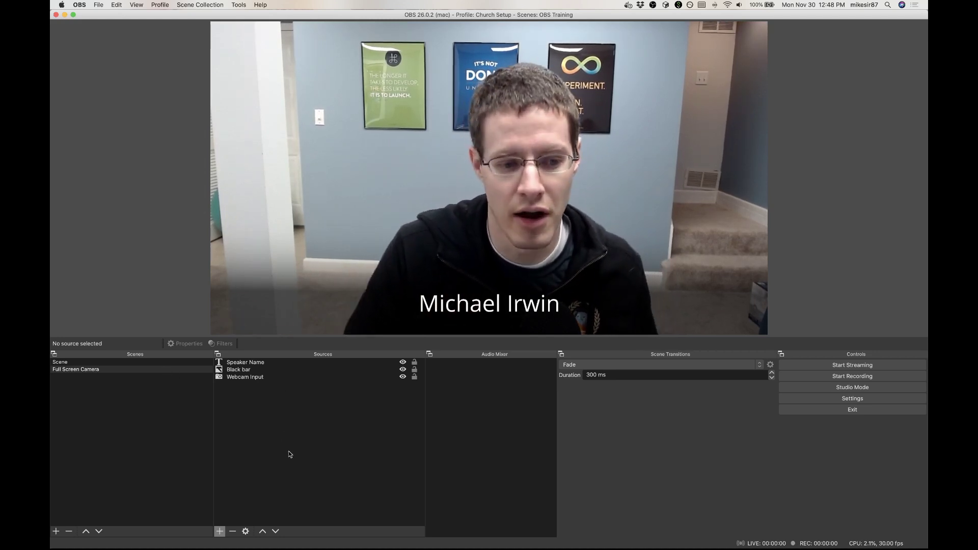
Step: Duplicate the Full Screen Camera scene as "Full Screen Camera with Title"
{"action": "right_click", "coordinate": [125, 369]}
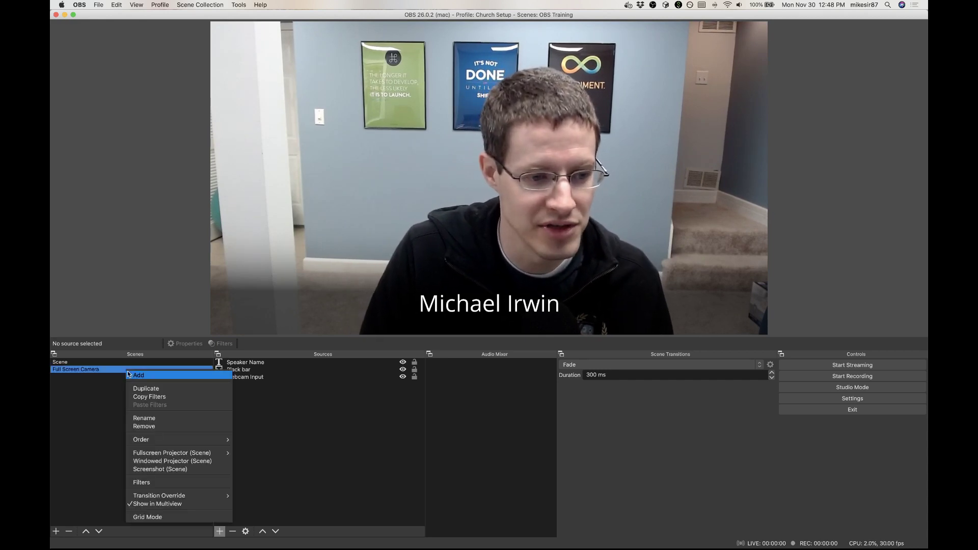
{"action": "left_click", "coordinate": [140, 389]}
{"action": "type", "text": "Full Screen Camer"}
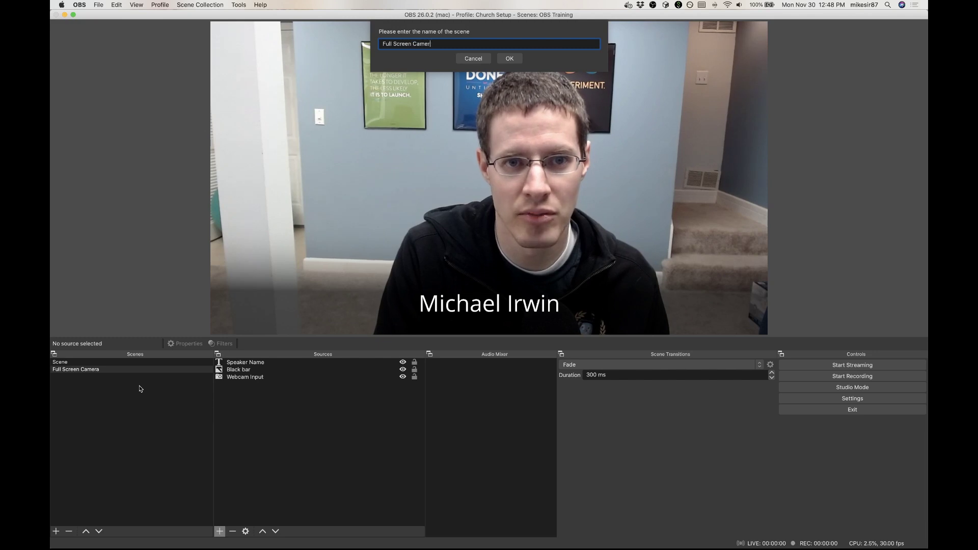
{"action": "type", "text": "a with Title"}
{"action": "key", "text": "Return"}
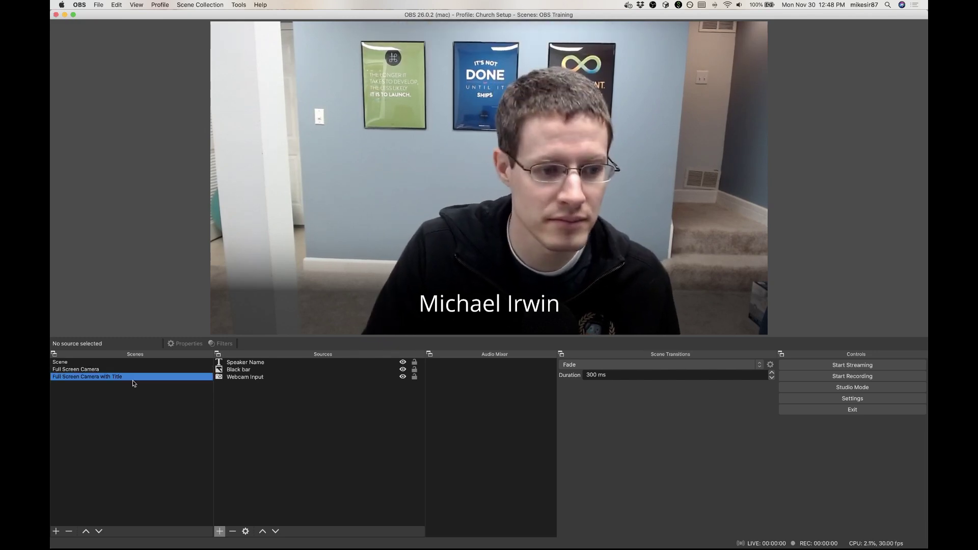
Step: In the Full Screen Camera scene, hide the Black bar and Speaker Name sources and keep Webcam Input visible
{"action": "left_click", "coordinate": [112, 367]}
{"action": "left_click", "coordinate": [277, 369]}
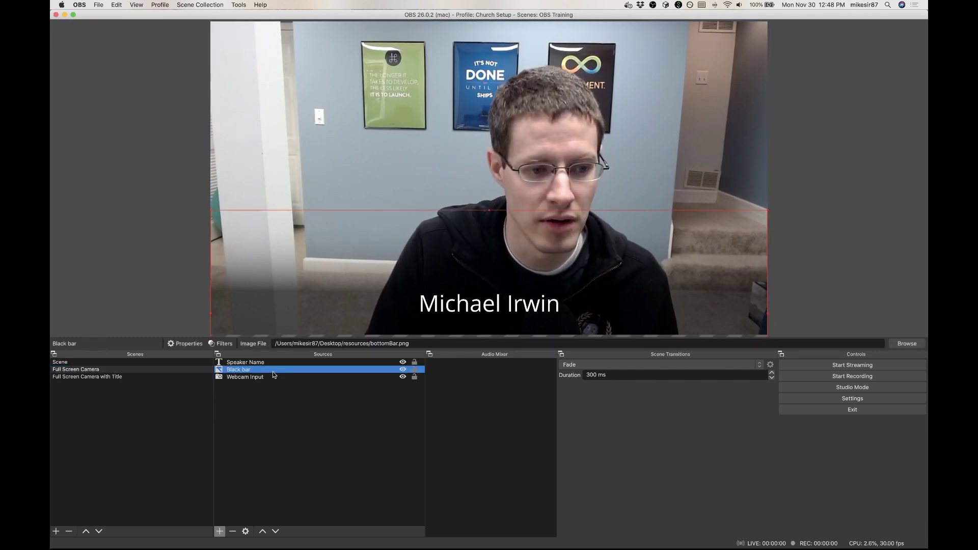
{"action": "left_click", "coordinate": [402, 369]}
{"action": "left_click", "coordinate": [402, 377]}
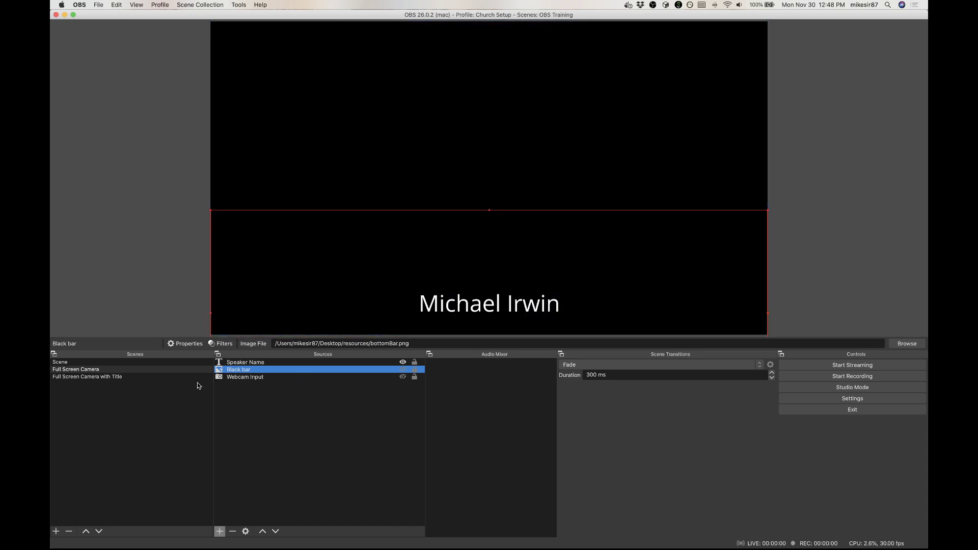
{"action": "left_click", "coordinate": [403, 376]}
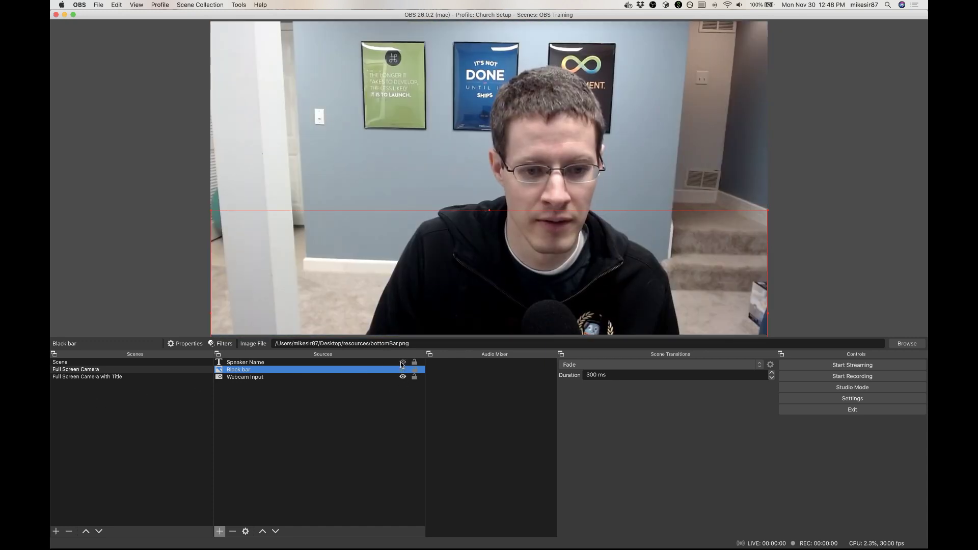
Step: Switch between the Full Screen Camera and Full Screen Camera with Title scenes to compare them
{"action": "left_click", "coordinate": [90, 377]}
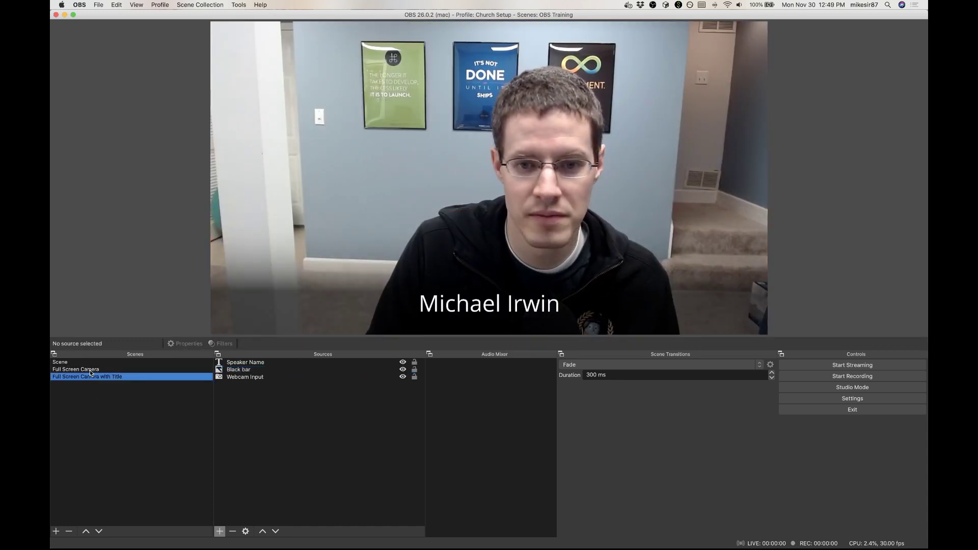
{"action": "left_click", "coordinate": [90, 370]}
{"action": "left_click", "coordinate": [88, 377]}
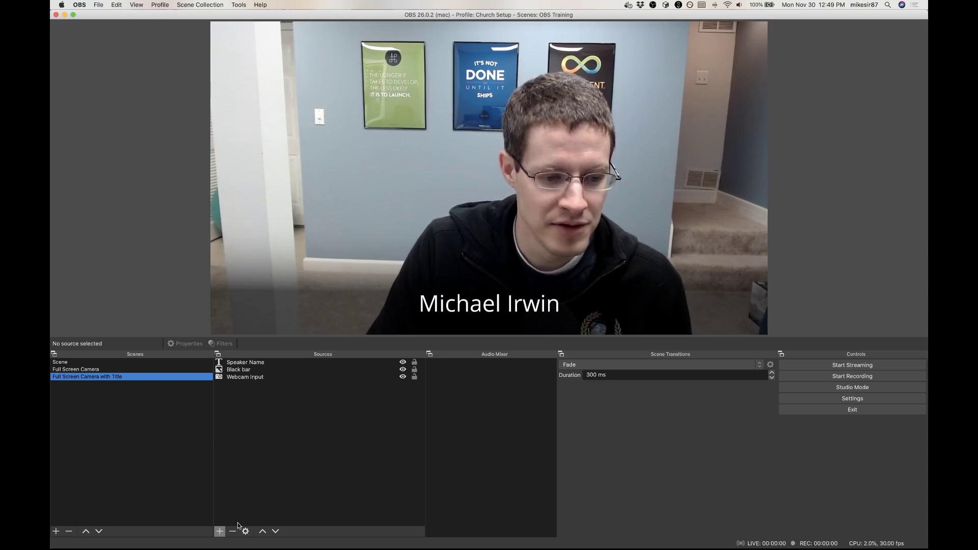
Step: Remove the Full Screen Camera with Title scene and clear the source selection in the Full Screen Camera scene
{"action": "left_click", "coordinate": [69, 531]}
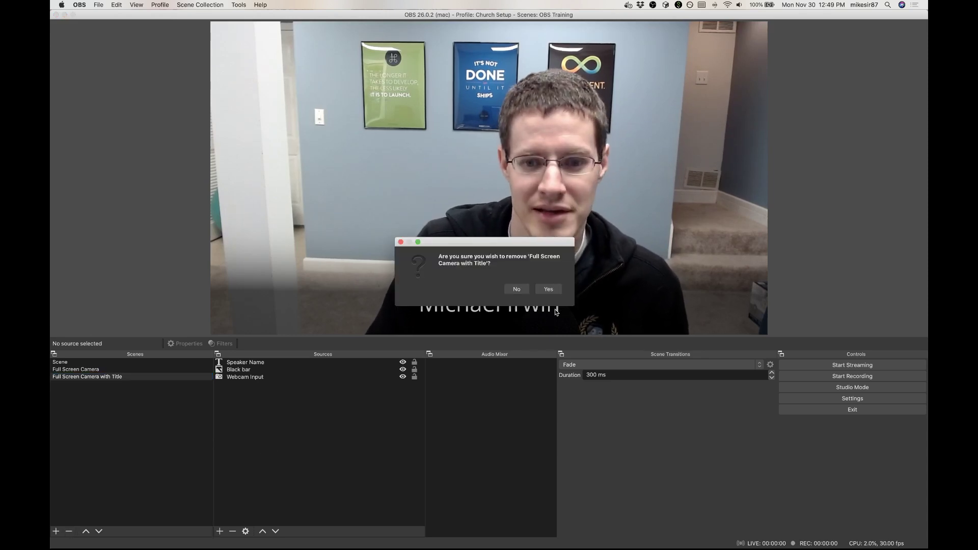
{"action": "left_click", "coordinate": [549, 288]}
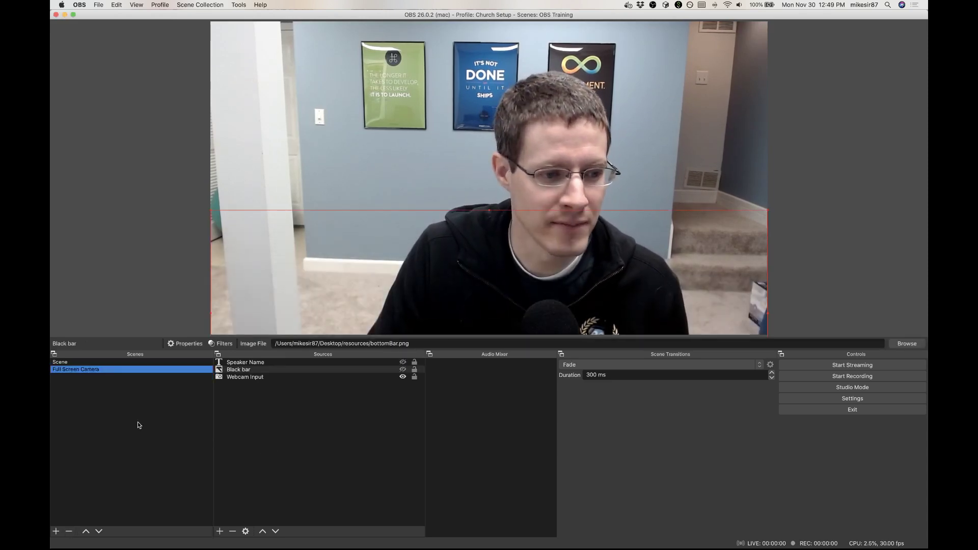
{"action": "left_click", "coordinate": [156, 277]}
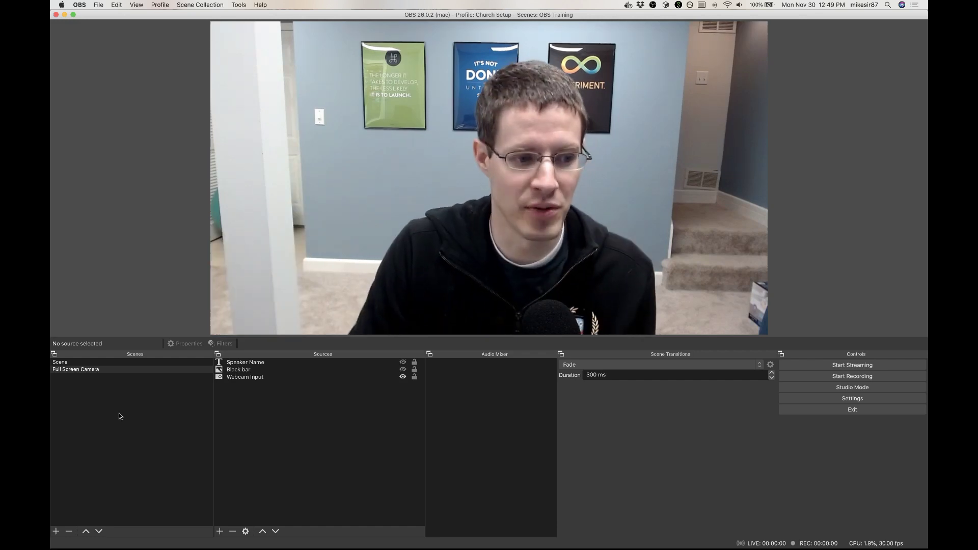
Step: Add a new scene named "Split Screen"
{"action": "left_click", "coordinate": [57, 531]}
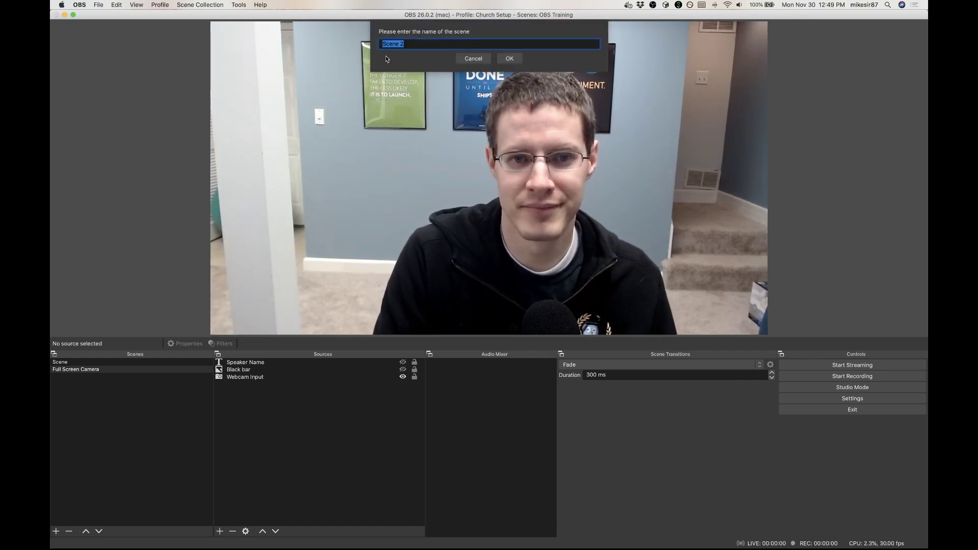
{"action": "type", "text": "Split Screen"}
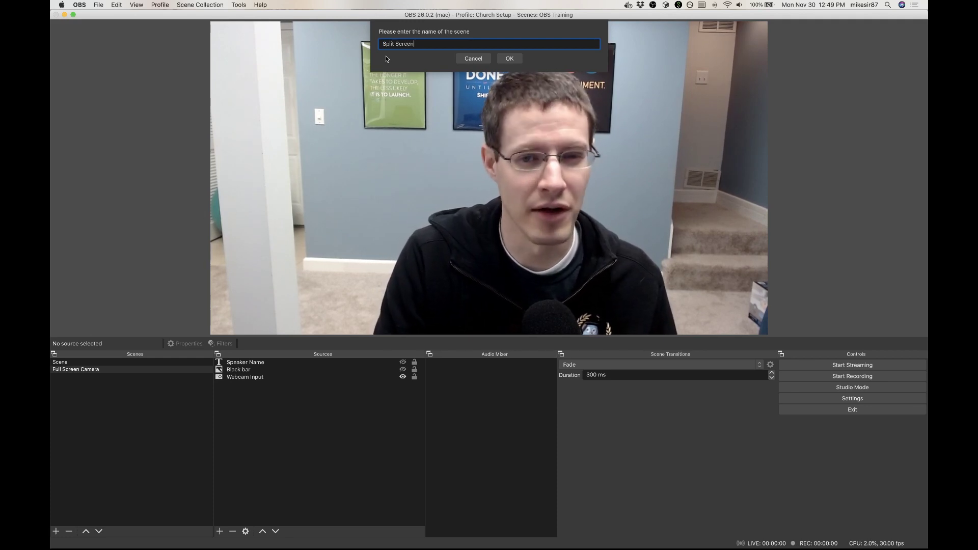
{"action": "key", "text": "Return"}
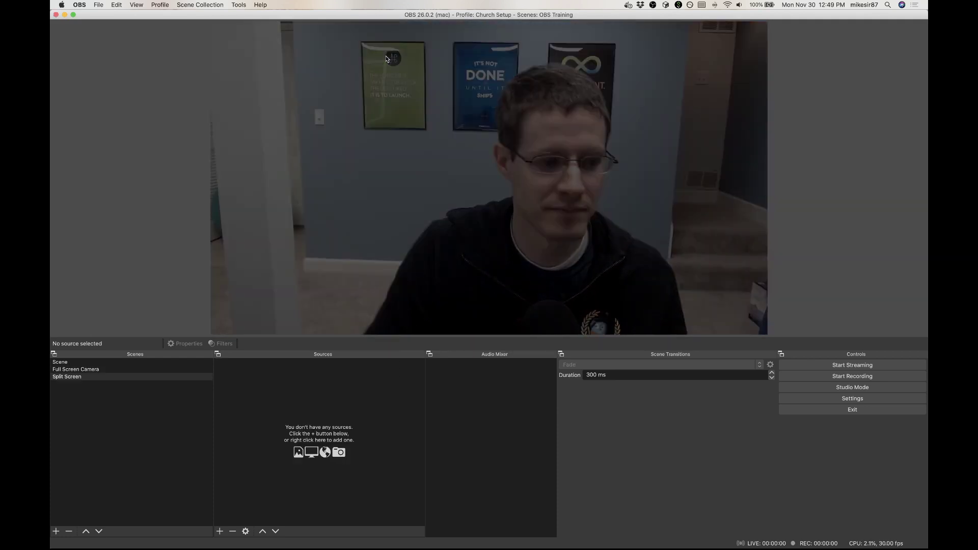
Step: Add the existing Webcam Input video capture device as a source in the Split Screen scene
{"action": "left_click", "coordinate": [220, 531]}
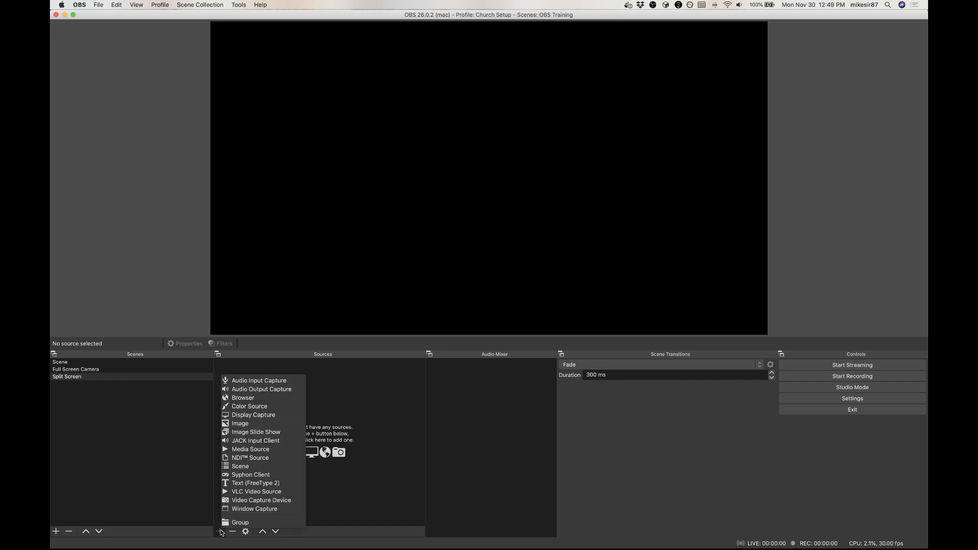
{"action": "left_click", "coordinate": [235, 501]}
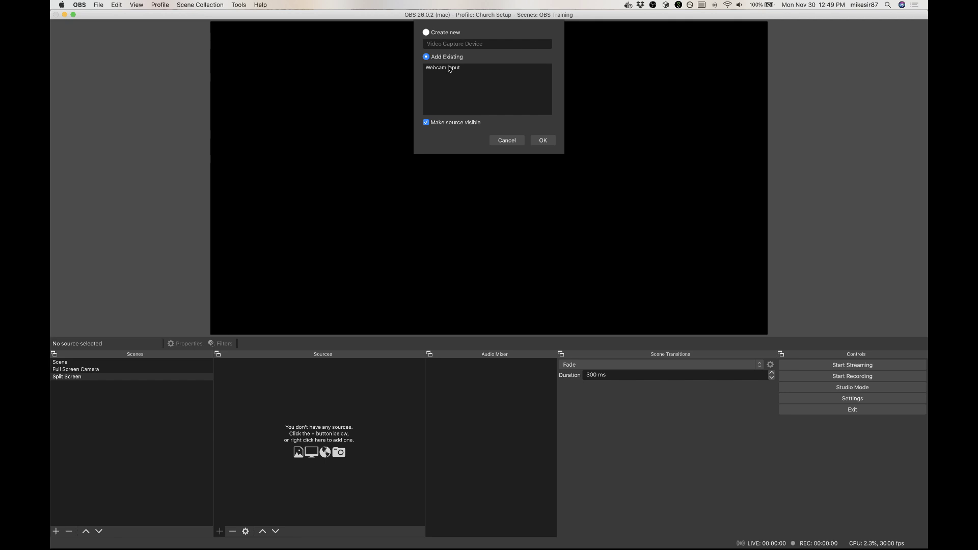
{"action": "left_click", "coordinate": [449, 68]}
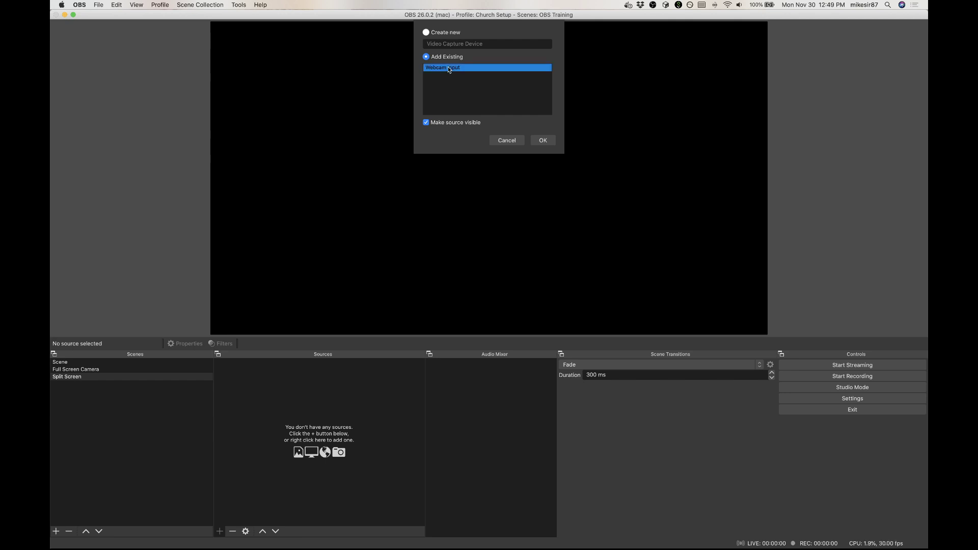
{"action": "left_click", "coordinate": [540, 143]}
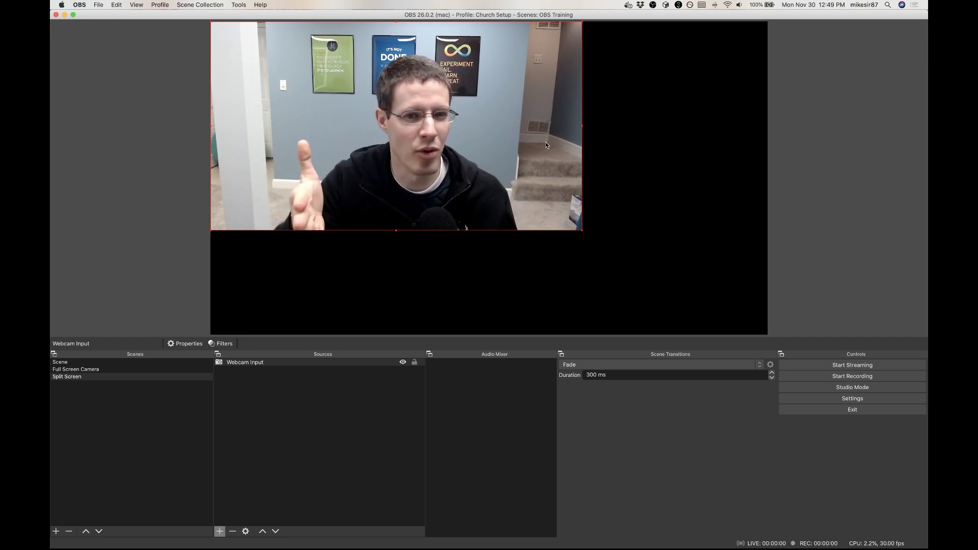
Step: Shrink the webcam picture to roughly a quarter of the canvas width and place it near the canvas's right edge
{"action": "left_click_drag", "start_coordinate": [582, 230], "coordinate": [363, 106]}
{"action": "left_click_drag", "start_coordinate": [319, 74], "coordinate": [704, 193]}
{"action": "left_click", "coordinate": [485, 209]}
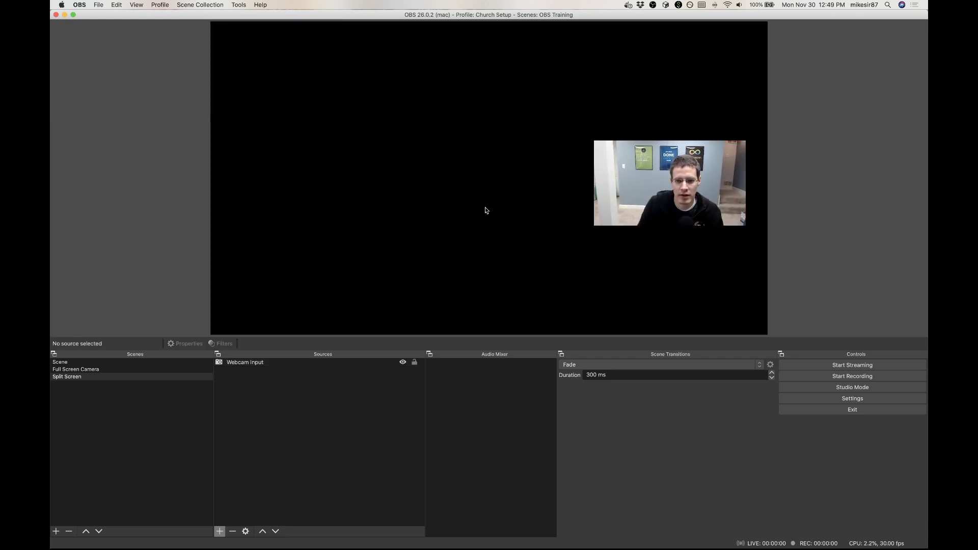
Step: Add a new Window Capture source named "Hymn Lyrics" to the Split Screen scene
{"action": "left_click", "coordinate": [220, 532]}
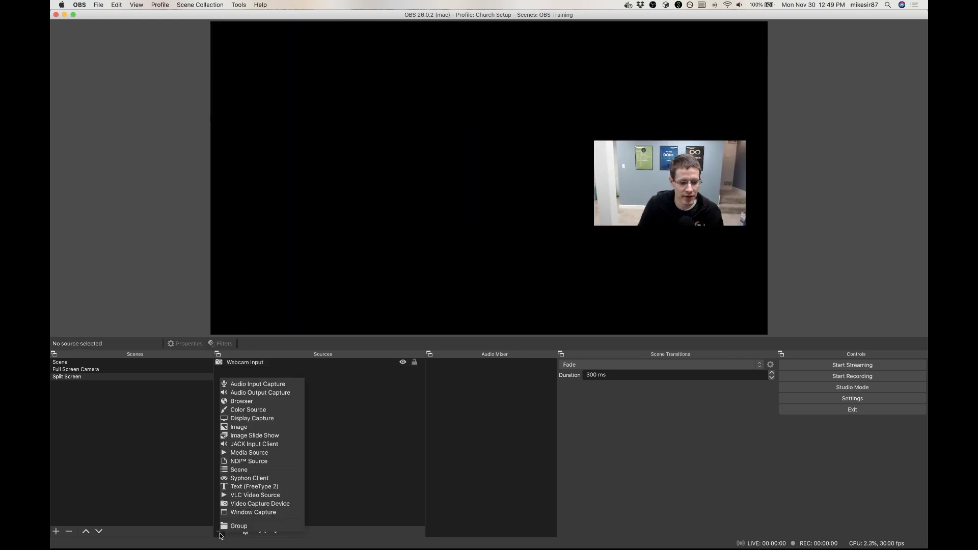
{"action": "left_click", "coordinate": [239, 512]}
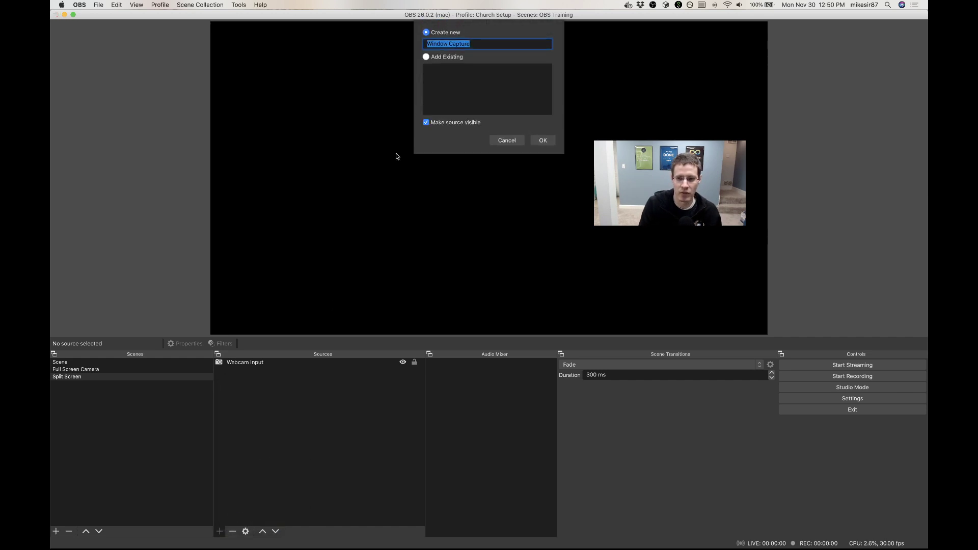
{"action": "type", "text": "Hymn Lyrics"}
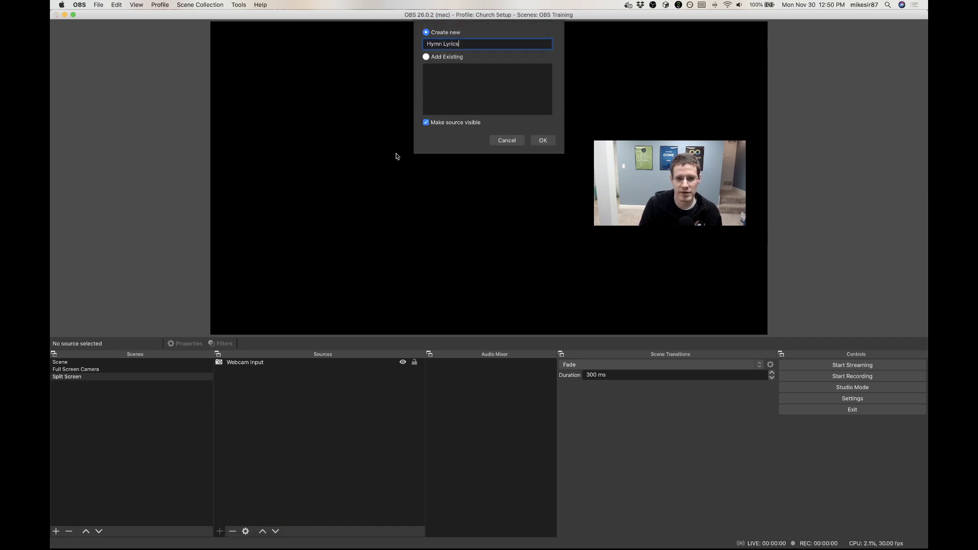
{"action": "left_click", "coordinate": [543, 140]}
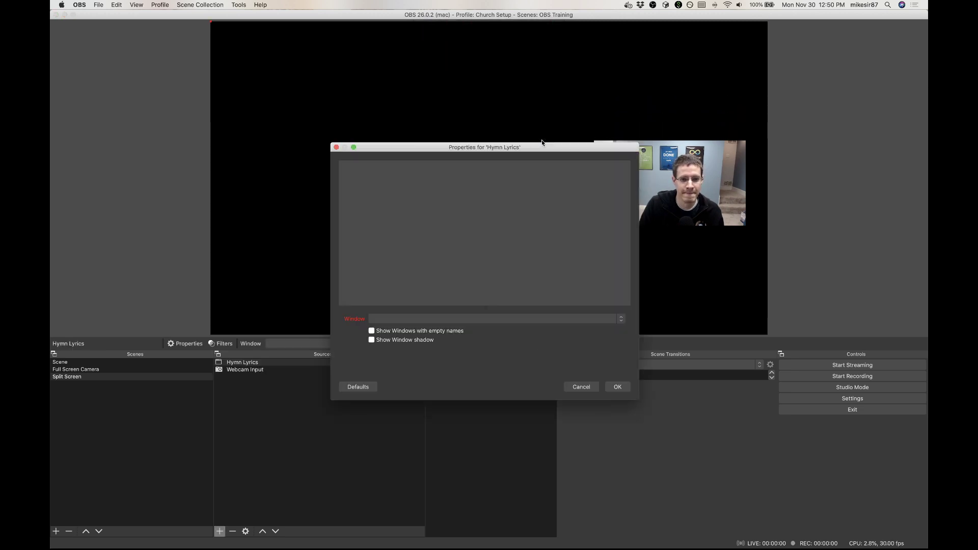
Step: Switch to PowerPoint to view the Hymn Lyrics slide show window, and return to OBS
{"action": "key", "text": "super+Tab"}
{"action": "key", "text": "super+Tab"}
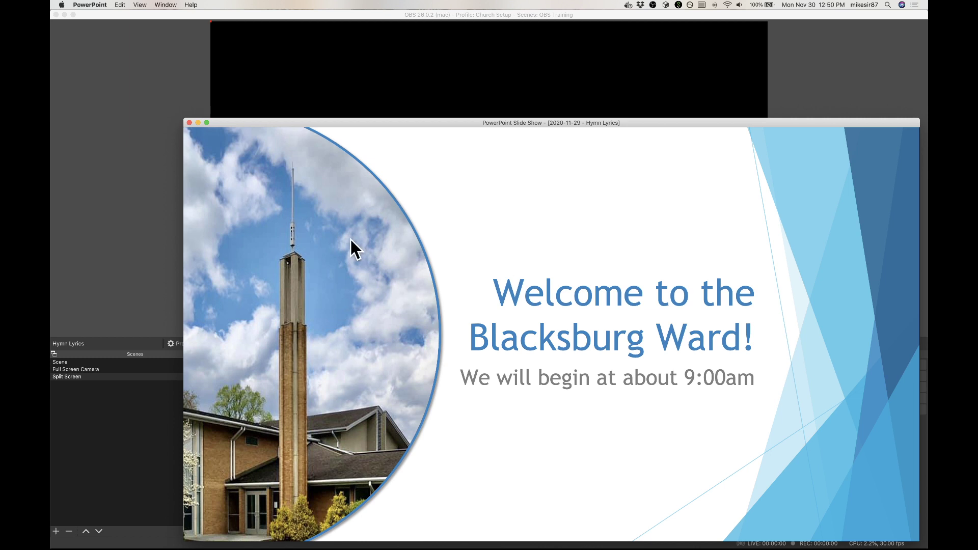
{"action": "left_click", "coordinate": [416, 83]}
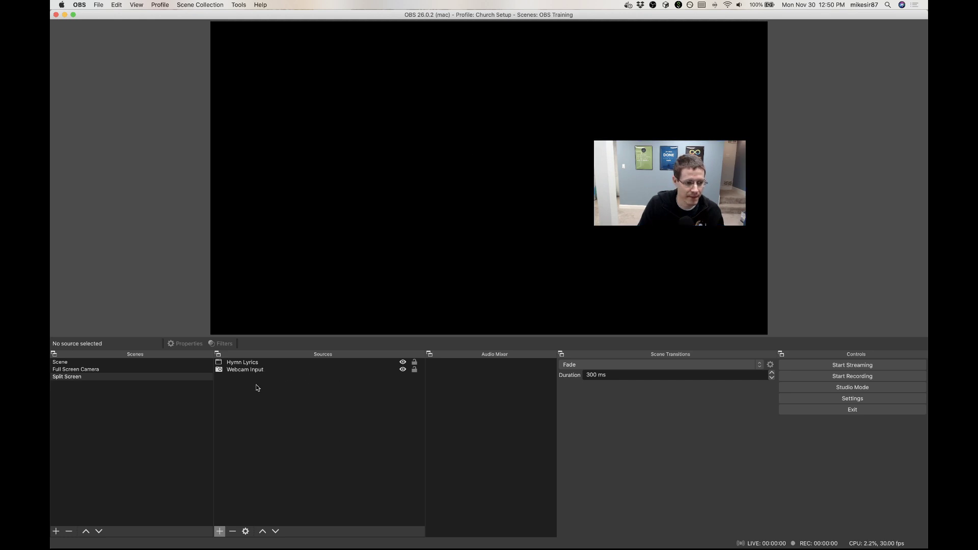
Step: Set the Hymn Lyrics source to capture the window "[Microsoft PowerPoint] PowerPoint Slide Show - [2020-11-29 - Hymn Lyrics]"
{"action": "double_click", "coordinate": [247, 362]}
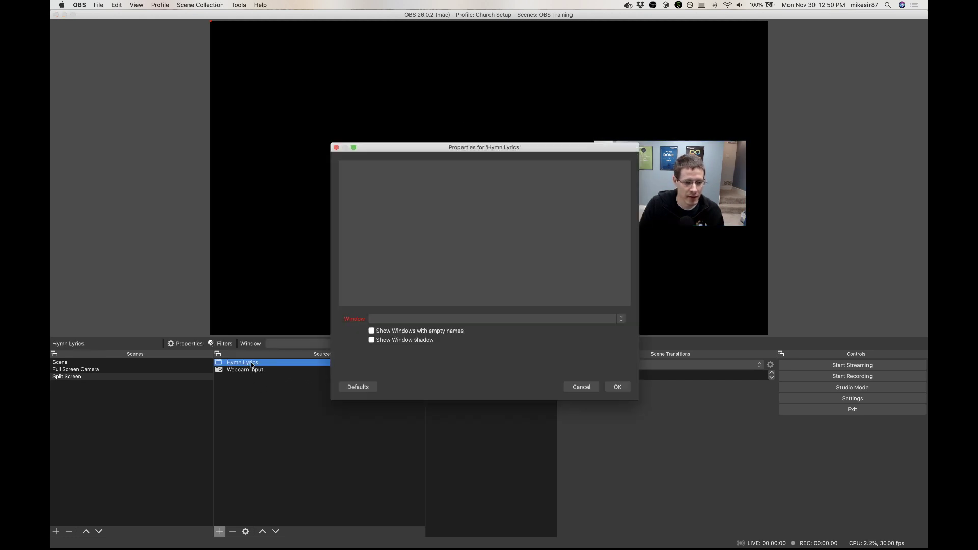
{"action": "left_click", "coordinate": [416, 319]}
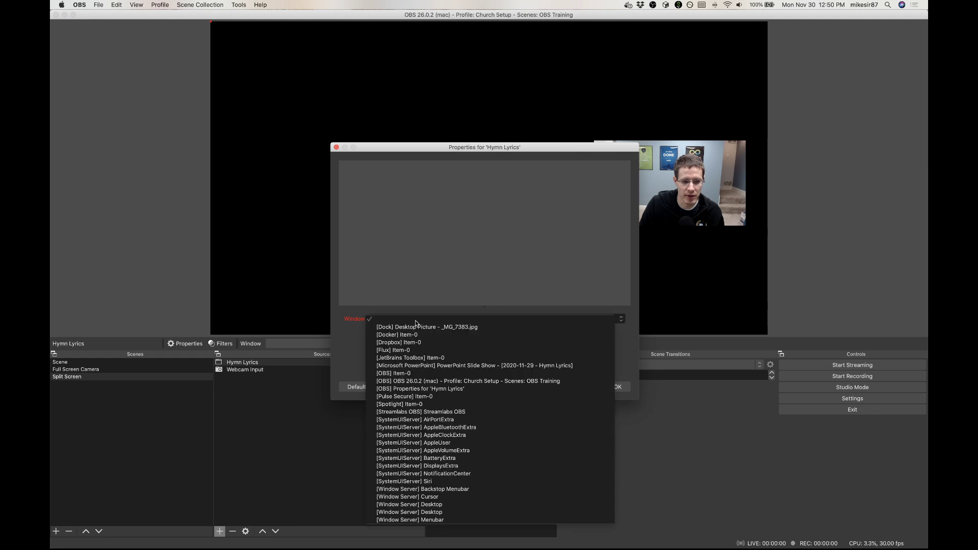
{"action": "left_click", "coordinate": [417, 366]}
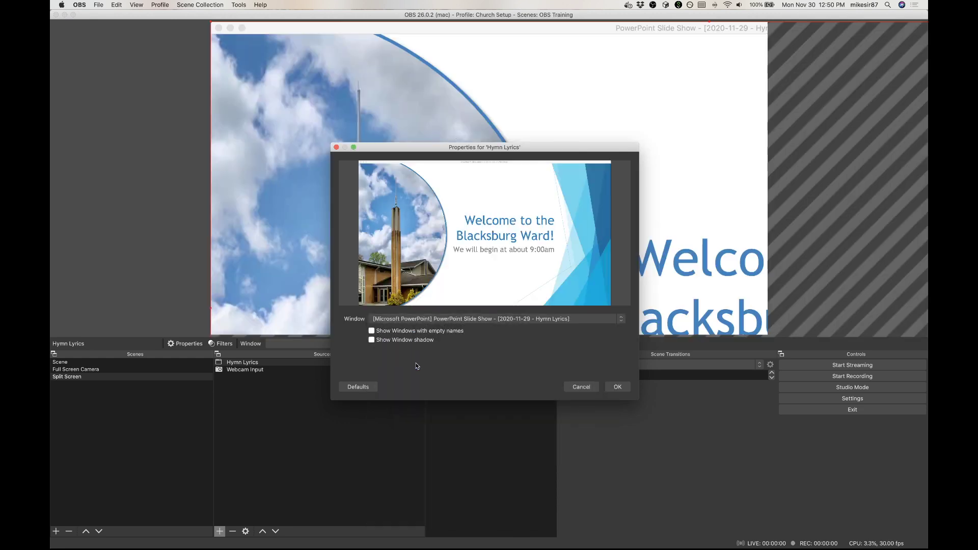
{"action": "left_click", "coordinate": [617, 387]}
Step: Scale the Hymn Lyrics capture to about 1412 by 812 and place it on the canvas's left side at about 49, 130
{"action": "left_click_drag", "start_coordinate": [211, 21], "coordinate": [683, 195]}
{"action": "left_click_drag", "start_coordinate": [703, 242], "coordinate": [422, 105]}
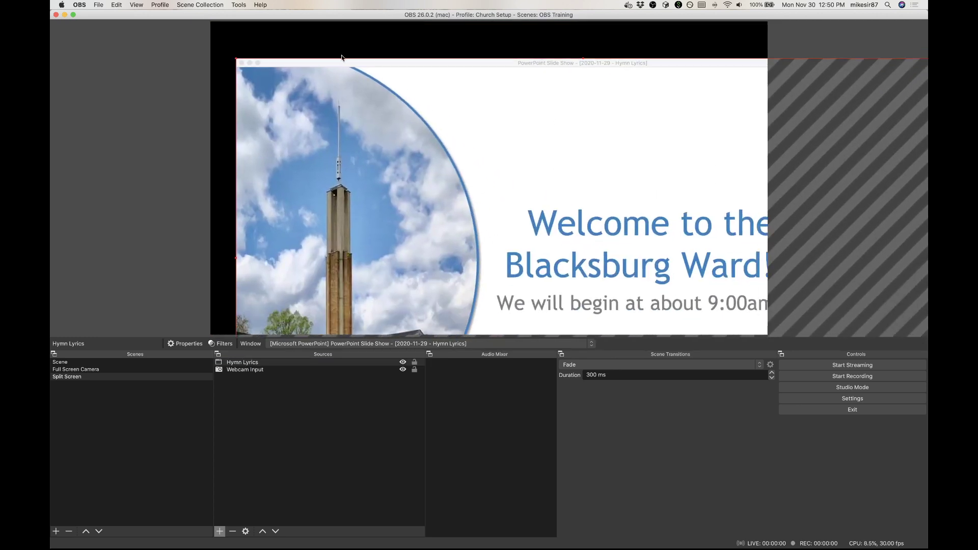
{"action": "left_click_drag", "start_coordinate": [236, 56], "coordinate": [629, 284]}
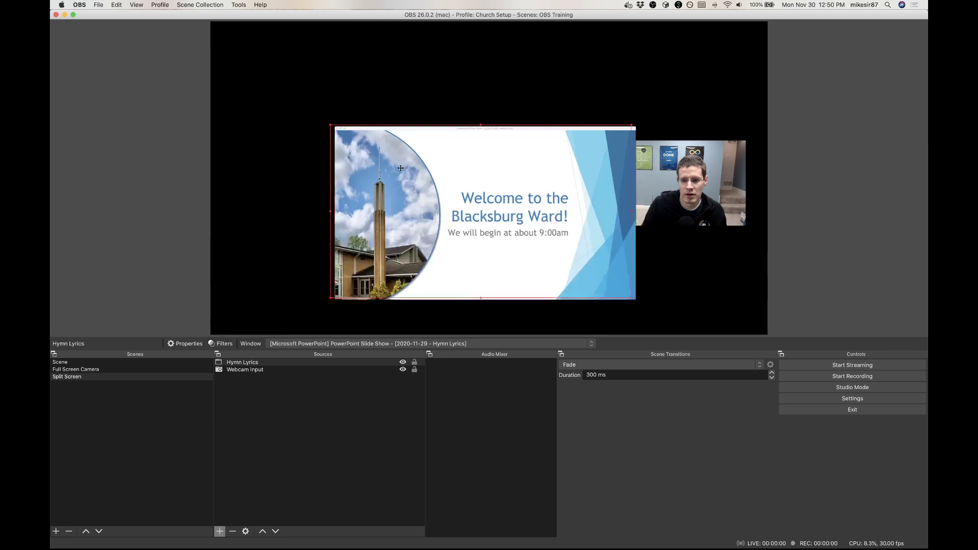
{"action": "left_click_drag", "start_coordinate": [400, 168], "coordinate": [292, 103]}
{"action": "left_click_drag", "start_coordinate": [523, 231], "coordinate": [633, 294]}
{"action": "left_click_drag", "start_coordinate": [589, 242], "coordinate": [591, 243]}
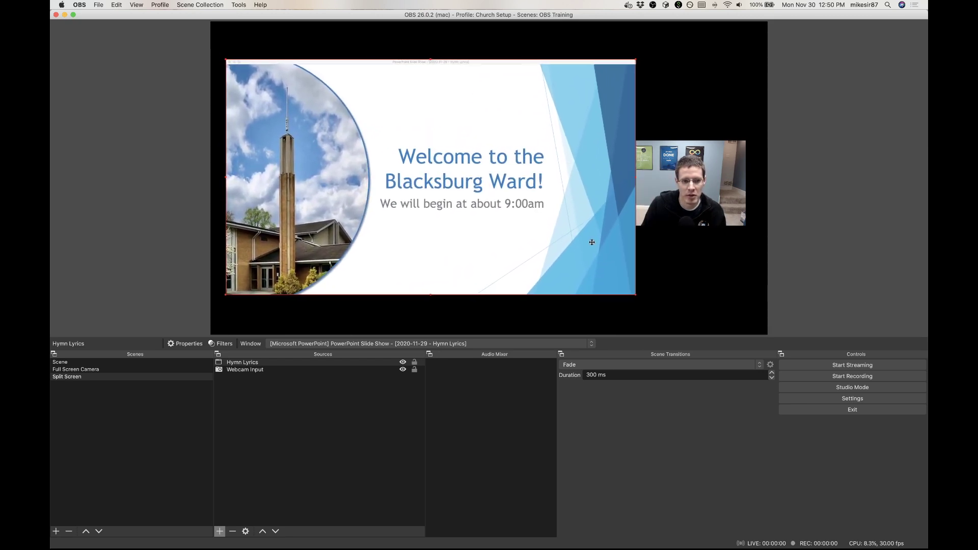
Step: Order the Webcam Input source above Hymn Lyrics so the camera picture overlaps the slides
{"action": "left_click", "coordinate": [677, 277]}
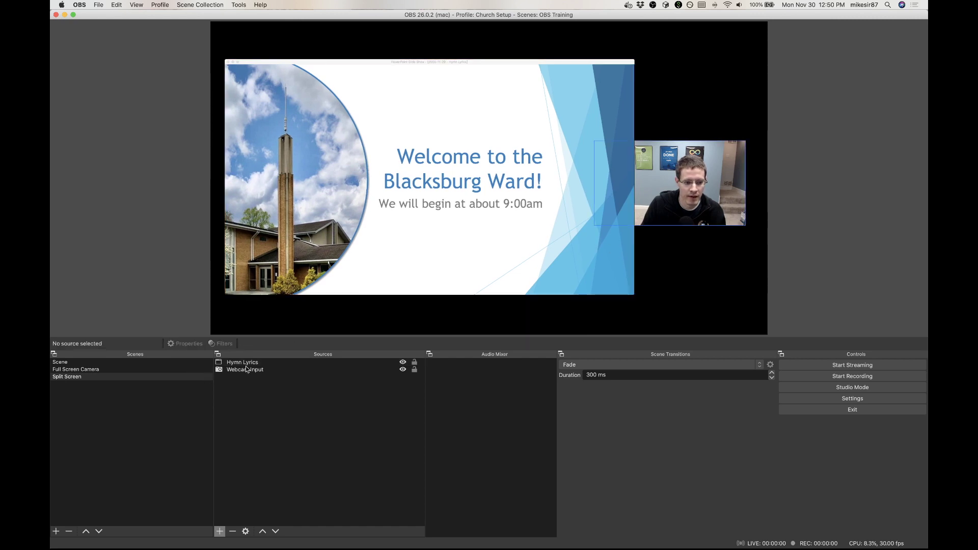
{"action": "left_click_drag", "start_coordinate": [247, 371], "coordinate": [247, 361]}
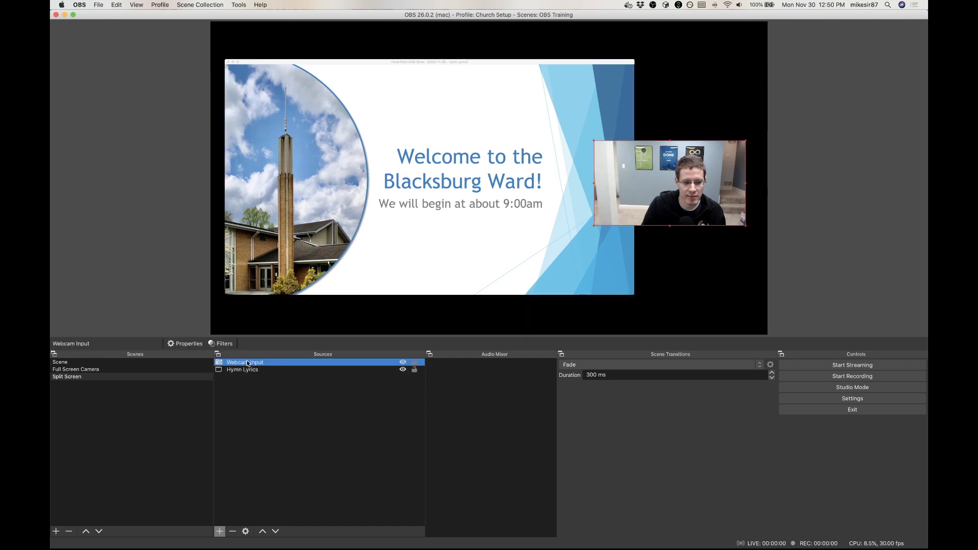
{"action": "left_click", "coordinate": [542, 296]}
Step: Crop 40 pixels off the top of the Hymn Lyrics capture to remove the slide show window's title bar
{"action": "left_click", "coordinate": [365, 172]}
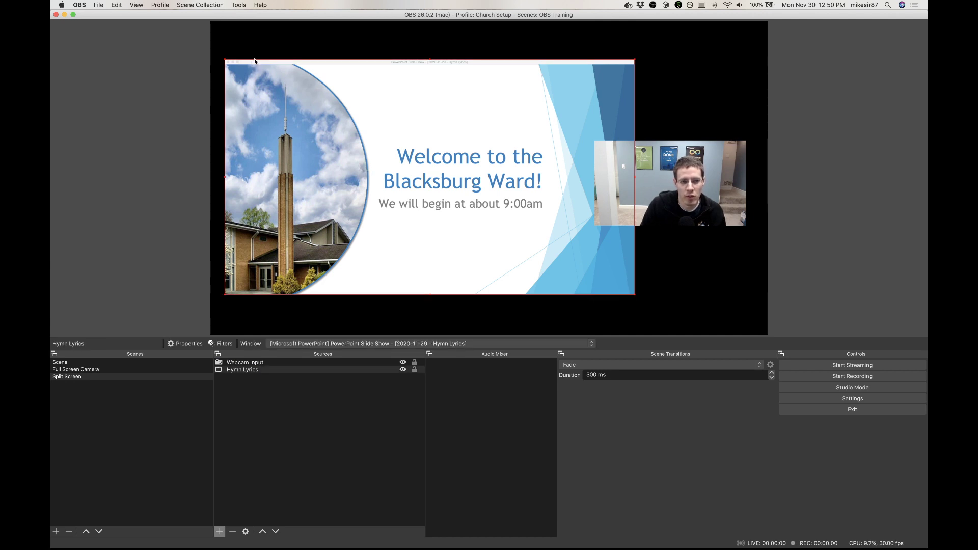
{"action": "right_click", "coordinate": [261, 375]}
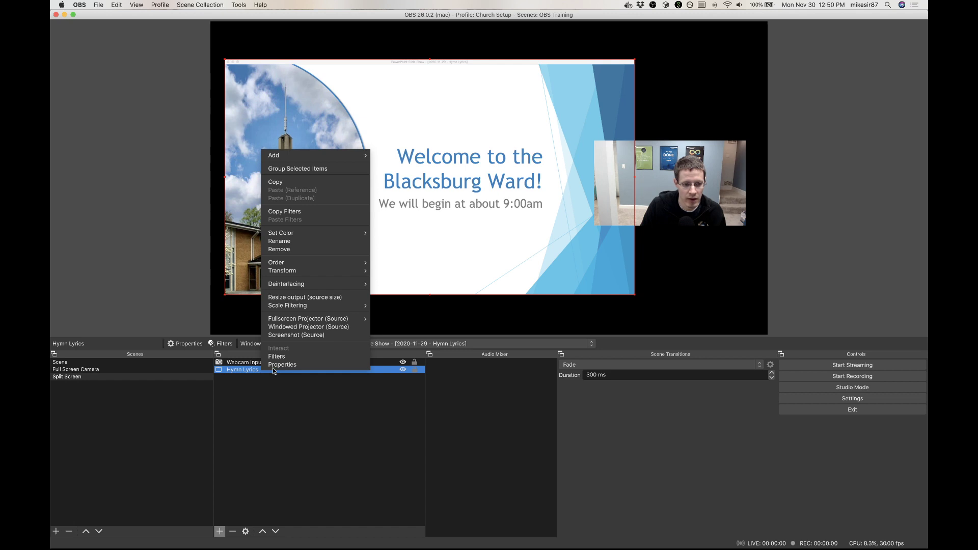
{"action": "mouse_move", "coordinate": [341, 275]}
{"action": "left_click", "coordinate": [385, 275]}
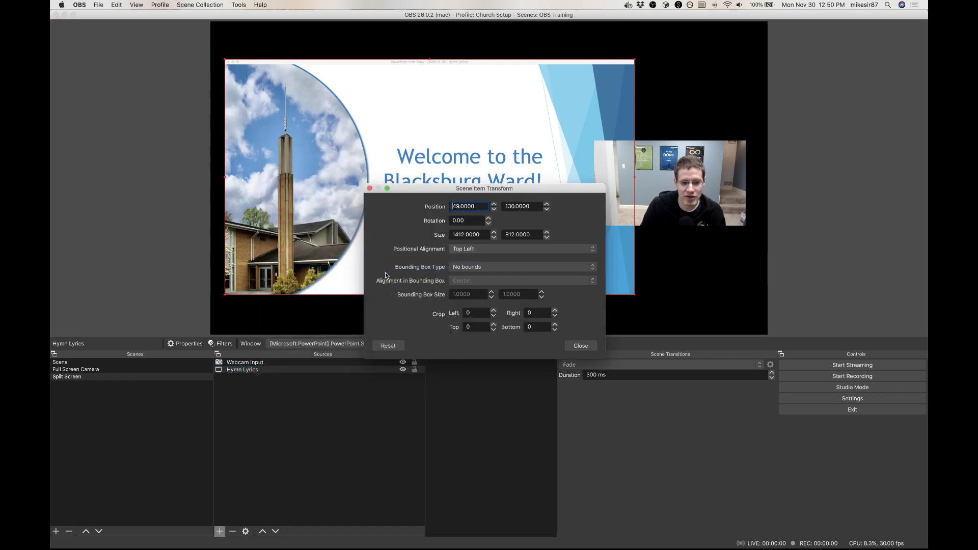
{"action": "left_click", "coordinate": [495, 326]}
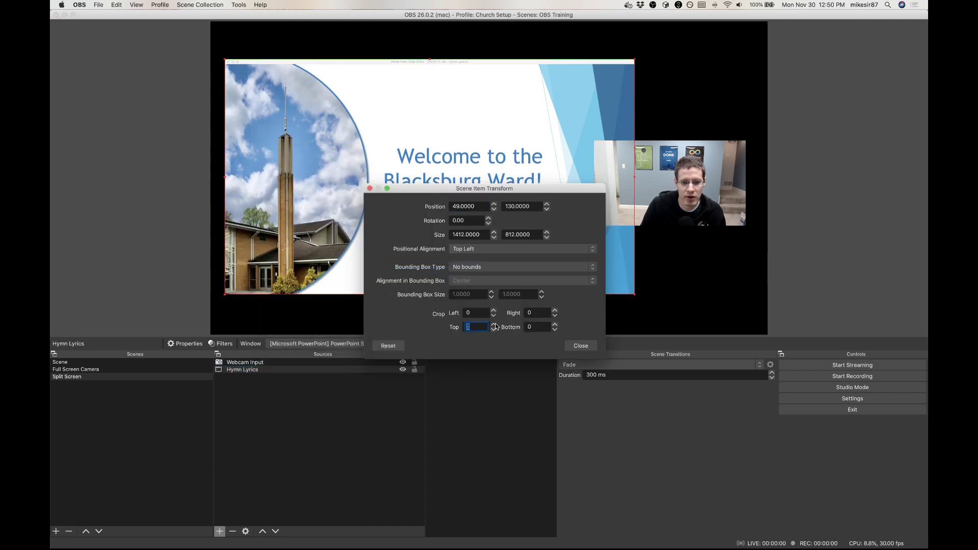
{"action": "left_click", "coordinate": [495, 327]}
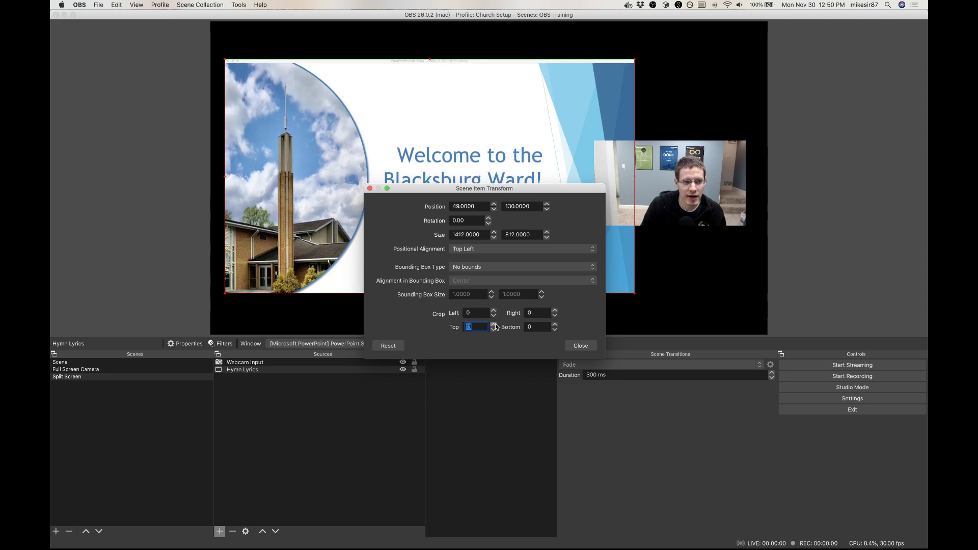
{"action": "left_click", "coordinate": [493, 325]}
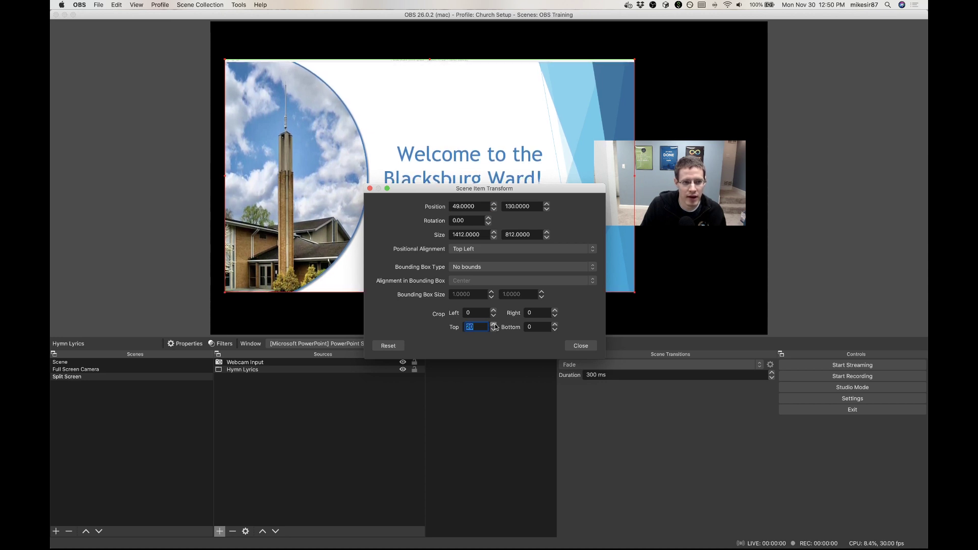
{"action": "left_click", "coordinate": [494, 325]}
{"action": "left_click", "coordinate": [493, 324]}
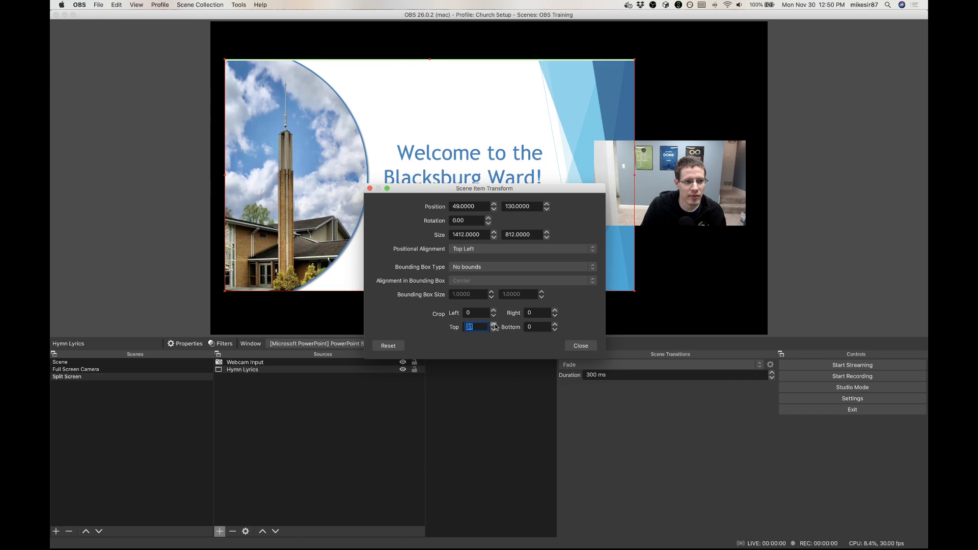
{"action": "left_click", "coordinate": [495, 326]}
{"action": "left_click", "coordinate": [495, 326]}
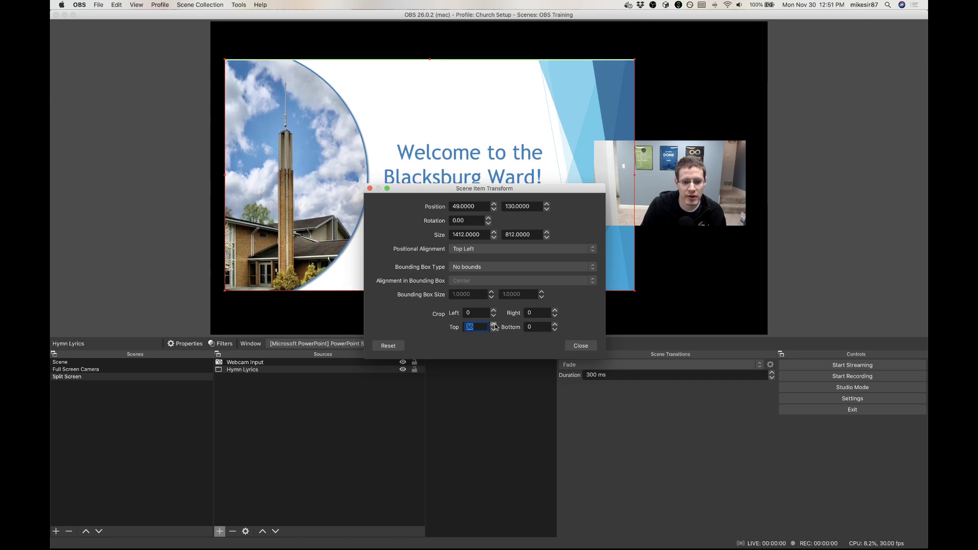
{"action": "left_click", "coordinate": [494, 324]}
{"action": "left_click", "coordinate": [494, 325]}
{"action": "left_click", "coordinate": [494, 324]}
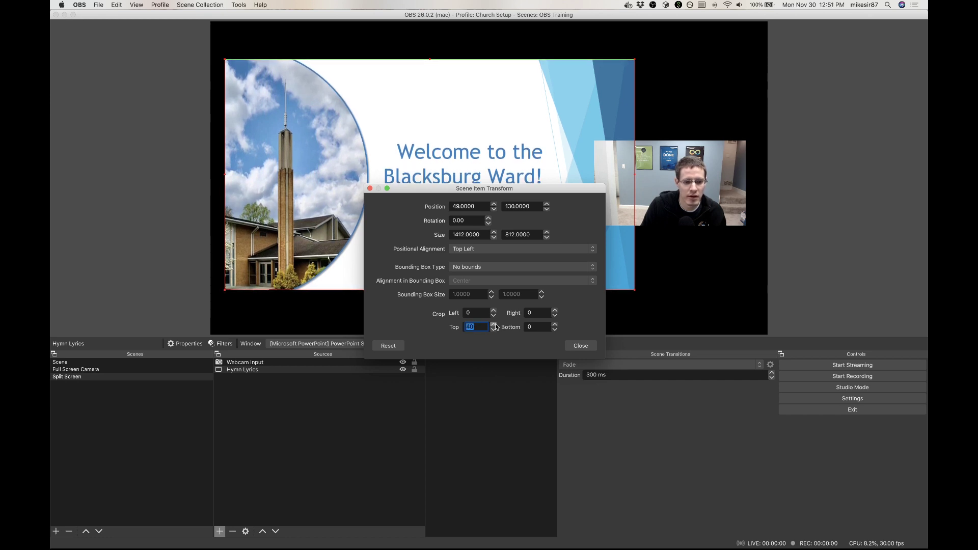
{"action": "left_click", "coordinate": [580, 346]}
{"action": "left_click", "coordinate": [482, 312]}
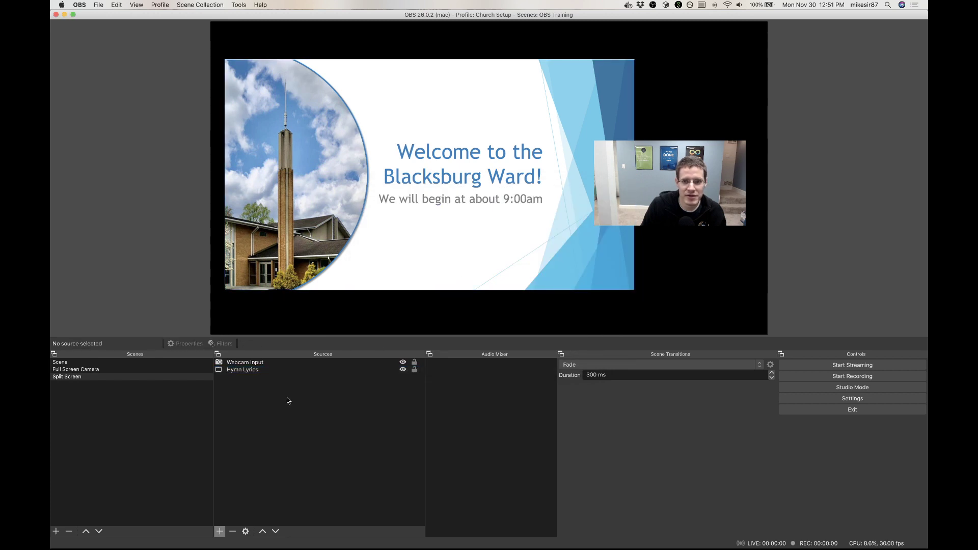
Step: Reopen the Hymn Lyrics transform settings and fine-tune the top crop slightly upward
{"action": "left_click", "coordinate": [243, 370]}
{"action": "right_click", "coordinate": [244, 369]}
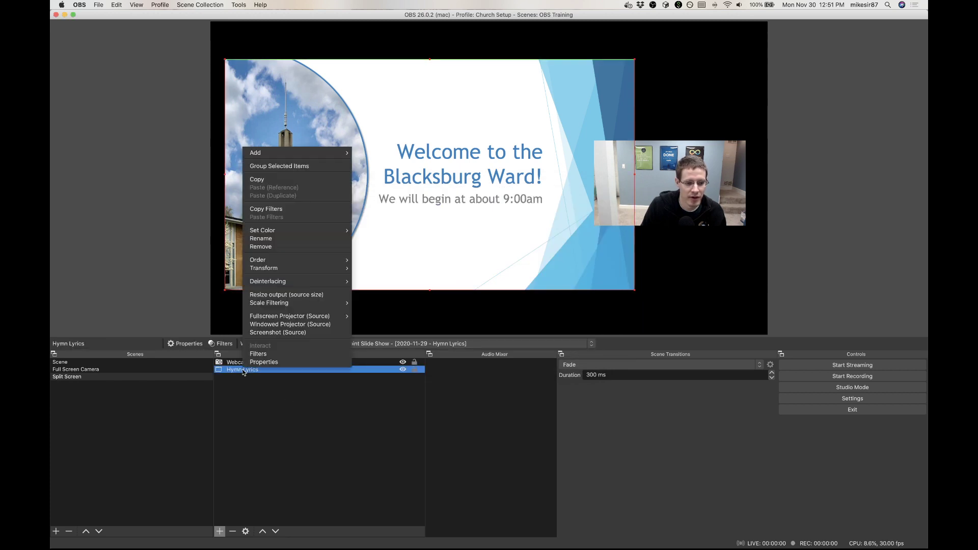
{"action": "mouse_move", "coordinate": [326, 268]}
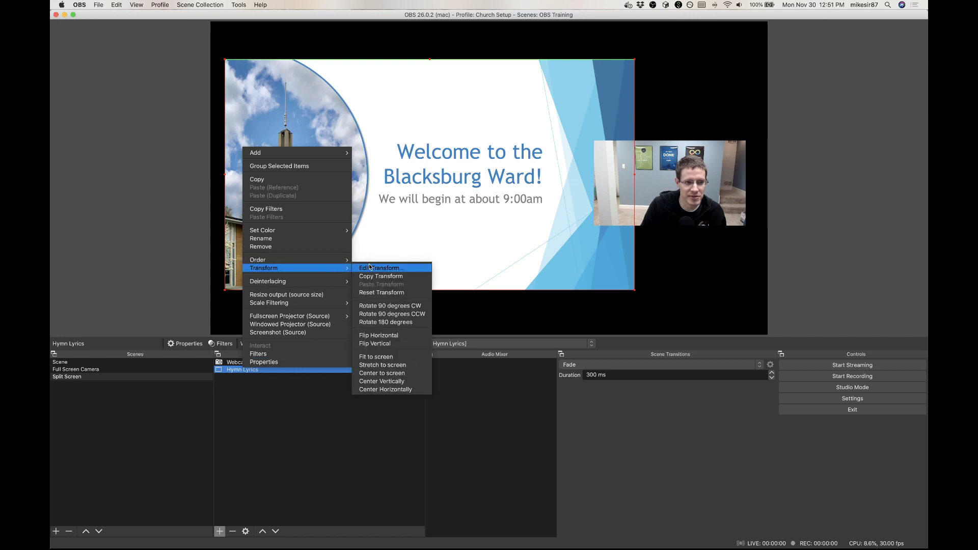
{"action": "left_click", "coordinate": [379, 268]}
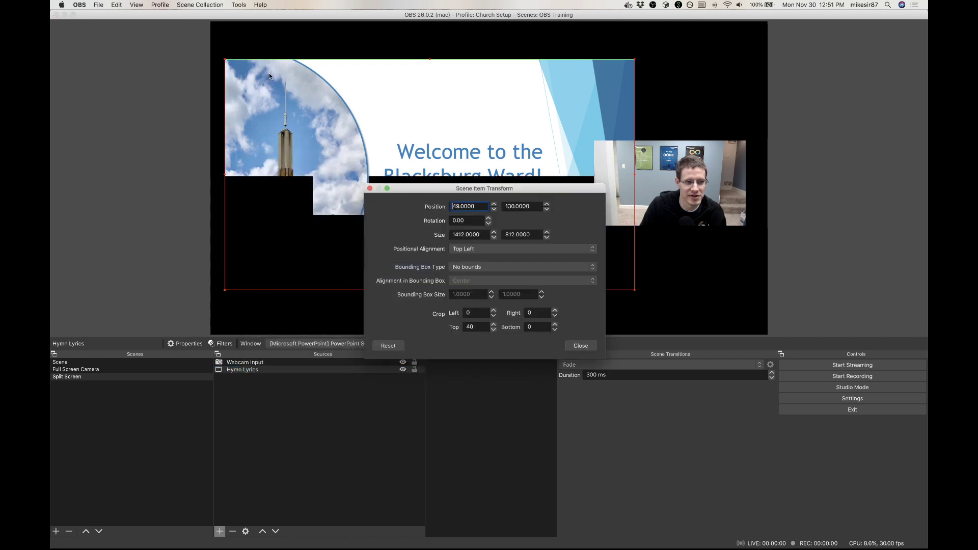
{"action": "double_click", "coordinate": [493, 325]}
{"action": "left_click", "coordinate": [581, 346]}
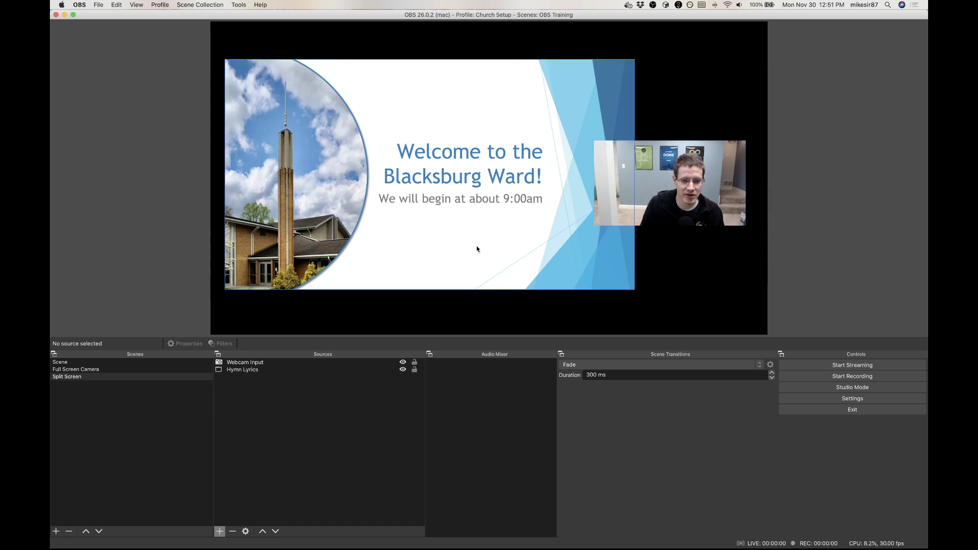
Step: Switch to PowerPoint, page the slide show to verse 1 of "91 - Father, Thy Children to Thee Now Raise", and return to OBS
{"action": "key", "text": "super+Tab"}
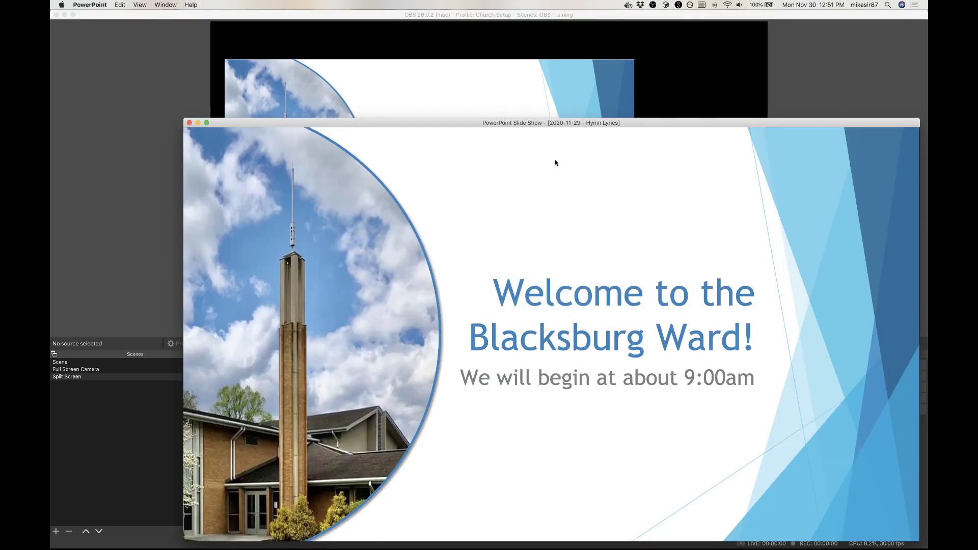
{"action": "key", "text": "Right"}
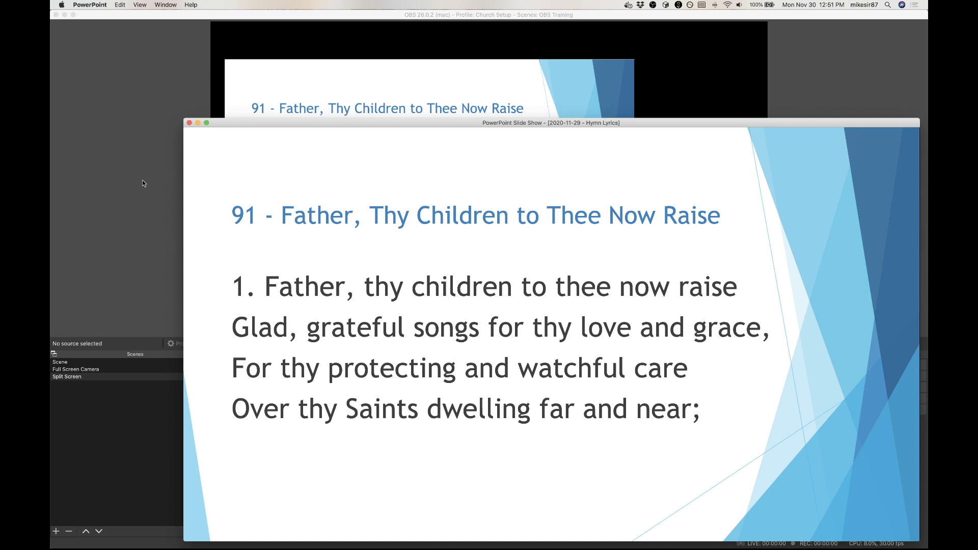
{"action": "key", "text": "Right"}
{"action": "key", "text": "Right"}
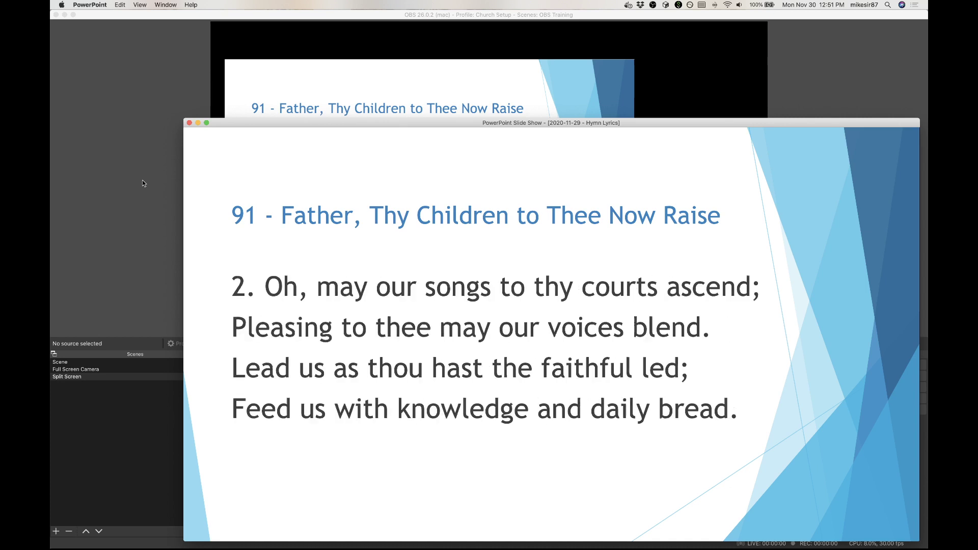
{"action": "key", "text": "Left"}
{"action": "key", "text": "Left"}
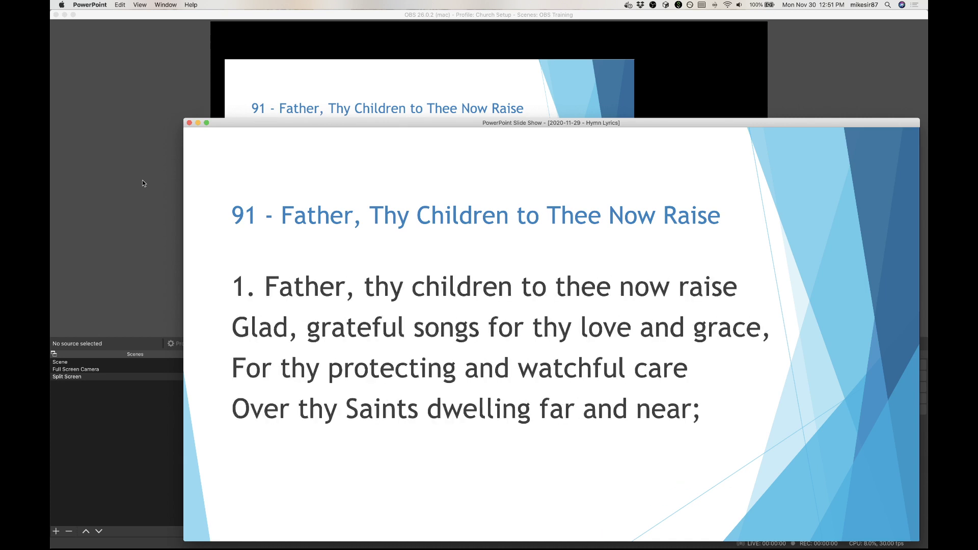
{"action": "left_click", "coordinate": [142, 180]}
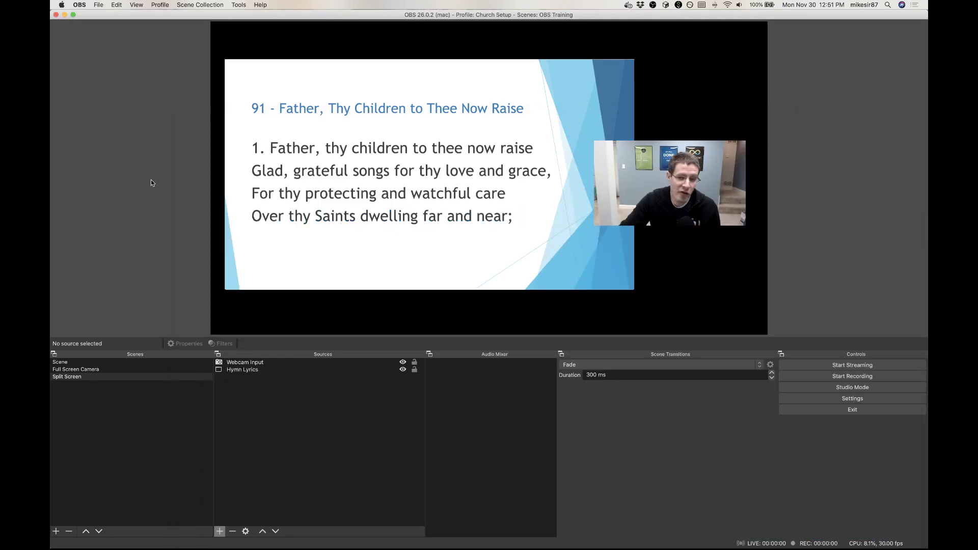
Step: Add a new image source named "Blurred church" to the Split Screen scene, using the file blurred_chapel1.jpg
{"action": "left_click", "coordinate": [220, 530]}
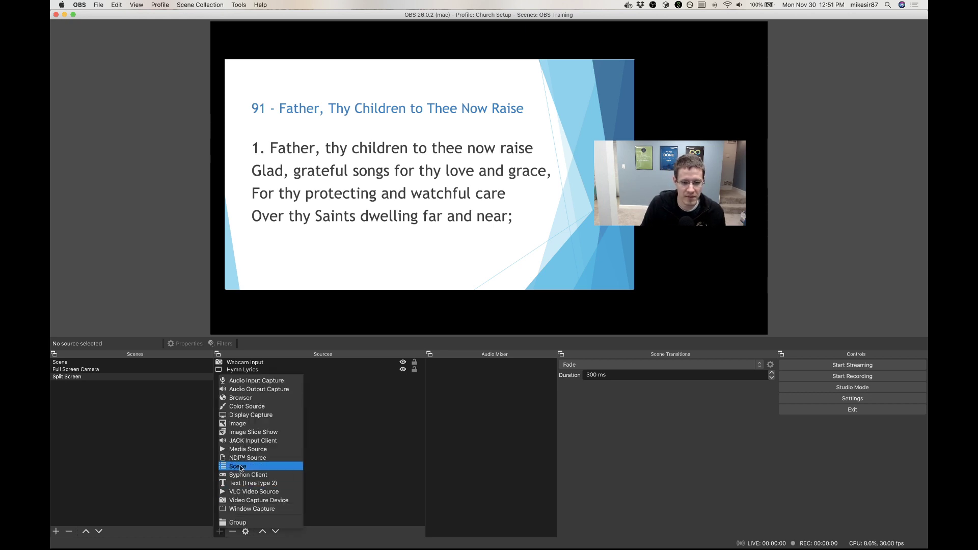
{"action": "left_click", "coordinate": [246, 423]}
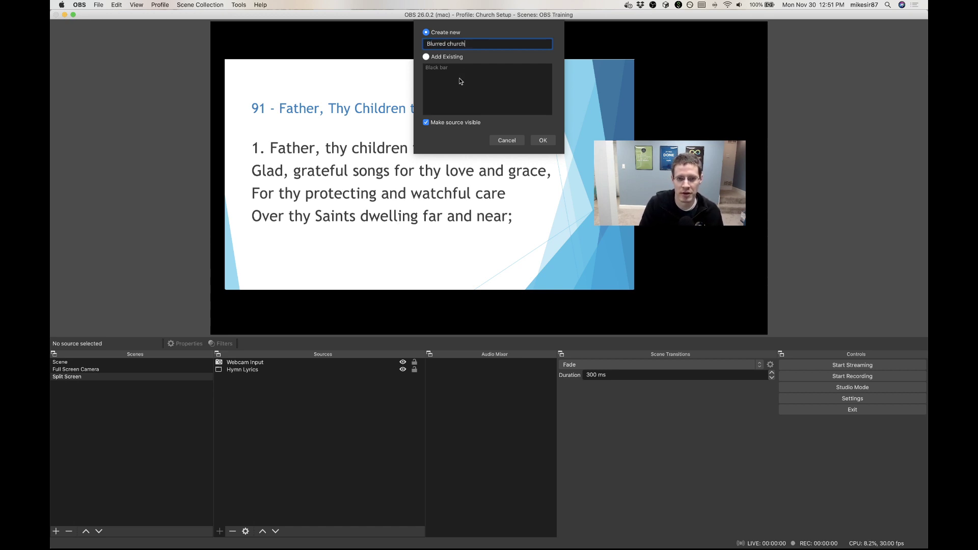
{"action": "left_click", "coordinate": [548, 143]}
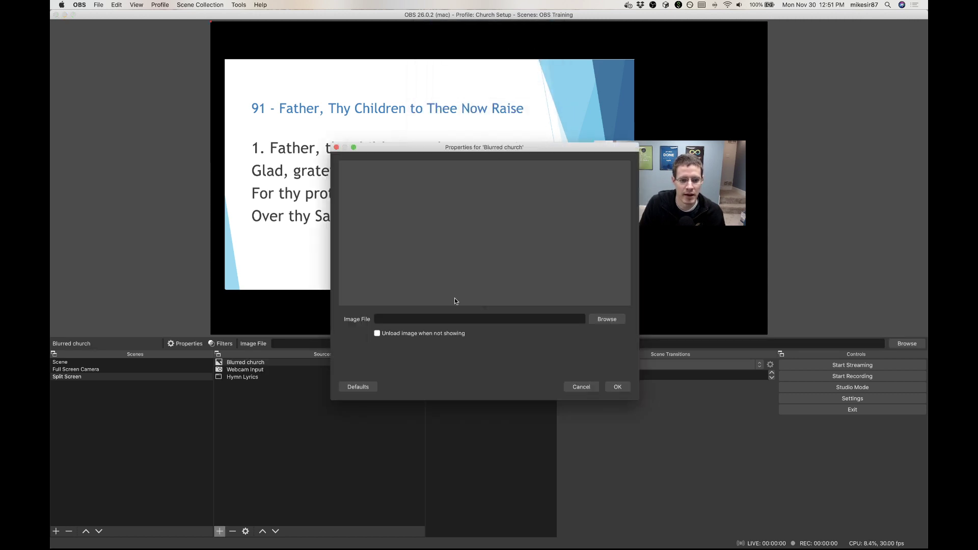
{"action": "left_click", "coordinate": [596, 317]}
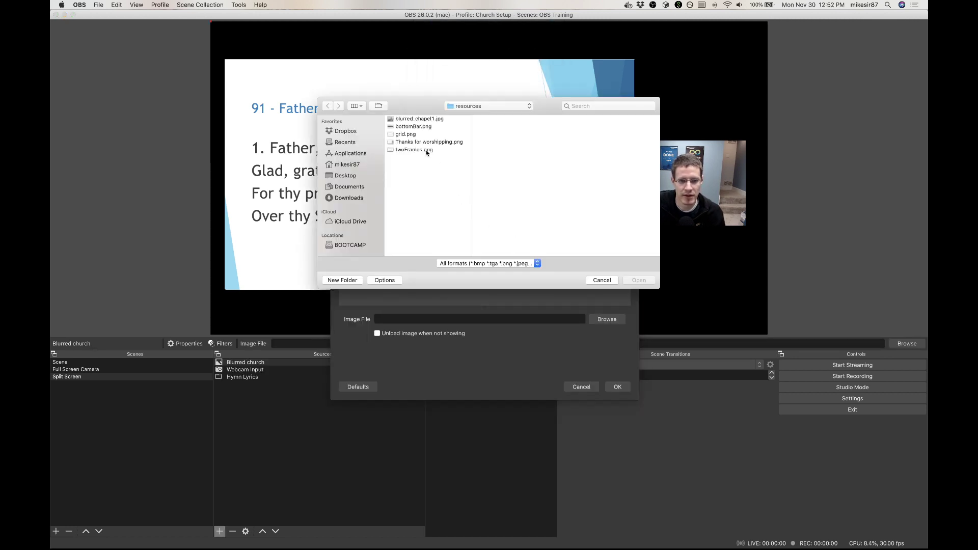
{"action": "left_click", "coordinate": [408, 120]}
{"action": "left_click", "coordinate": [639, 280]}
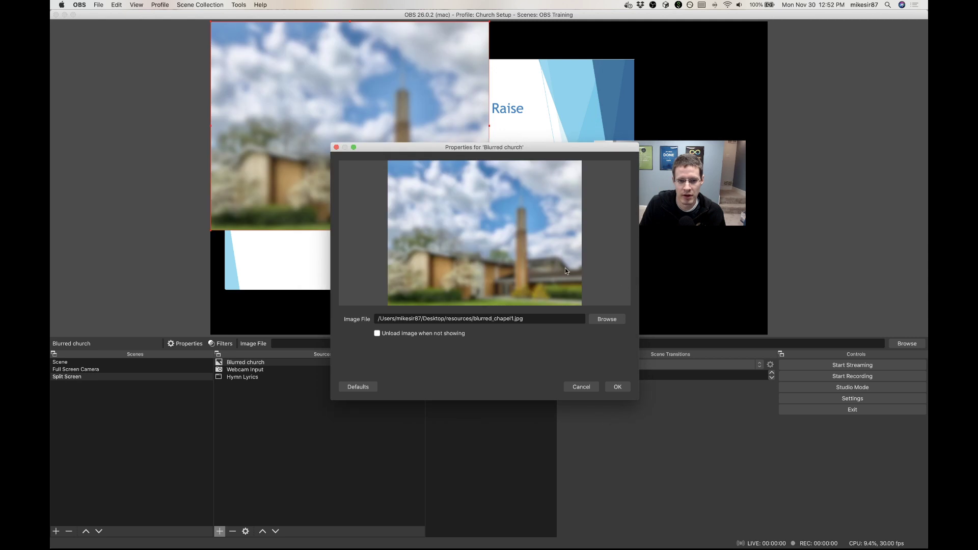
{"action": "left_click", "coordinate": [619, 387]}
Step: Scale the Blurred church image to fill the canvas and order it beneath Webcam Input and Hymn Lyrics
{"action": "left_click_drag", "start_coordinate": [489, 230], "coordinate": [747, 189]}
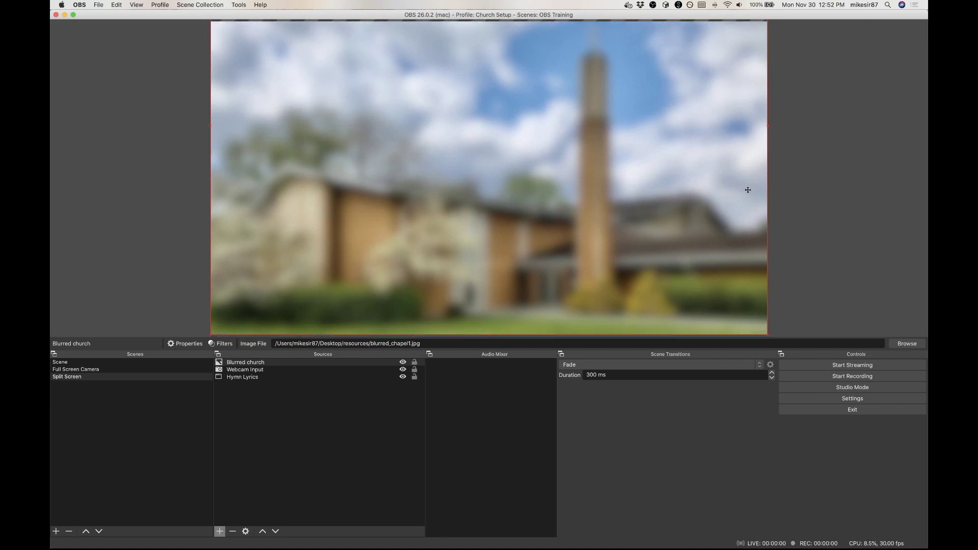
{"action": "left_click_drag", "start_coordinate": [239, 362], "coordinate": [237, 380]}
{"action": "left_click", "coordinate": [251, 418]}
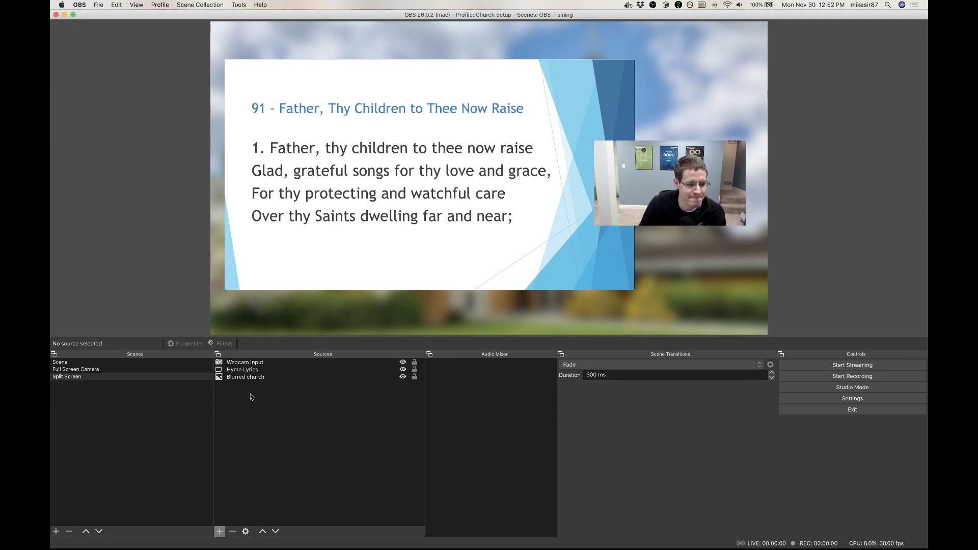
Step: Add a new image source named "Two panel overlay" to the Split Screen scene, using the file twoFrames.png
{"action": "left_click", "coordinate": [220, 532]}
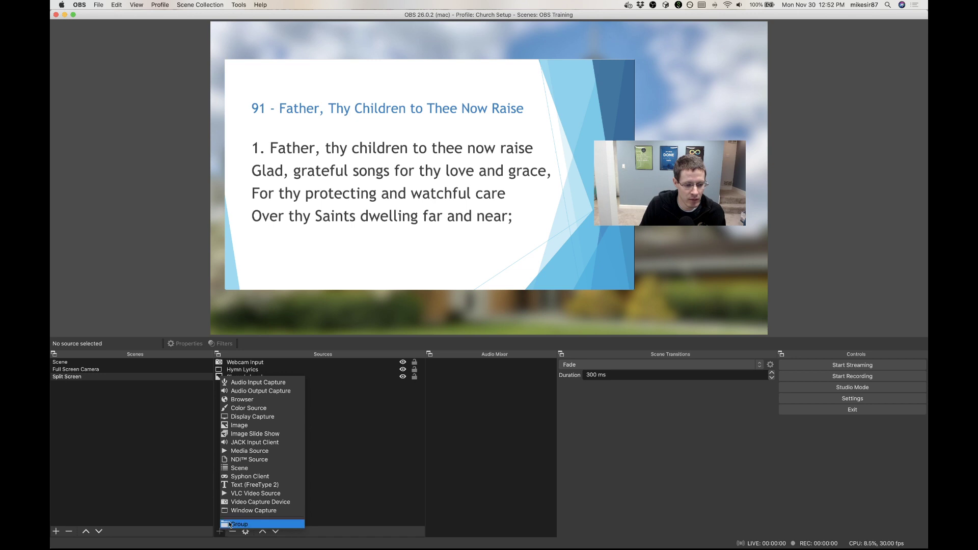
{"action": "left_click", "coordinate": [245, 429]}
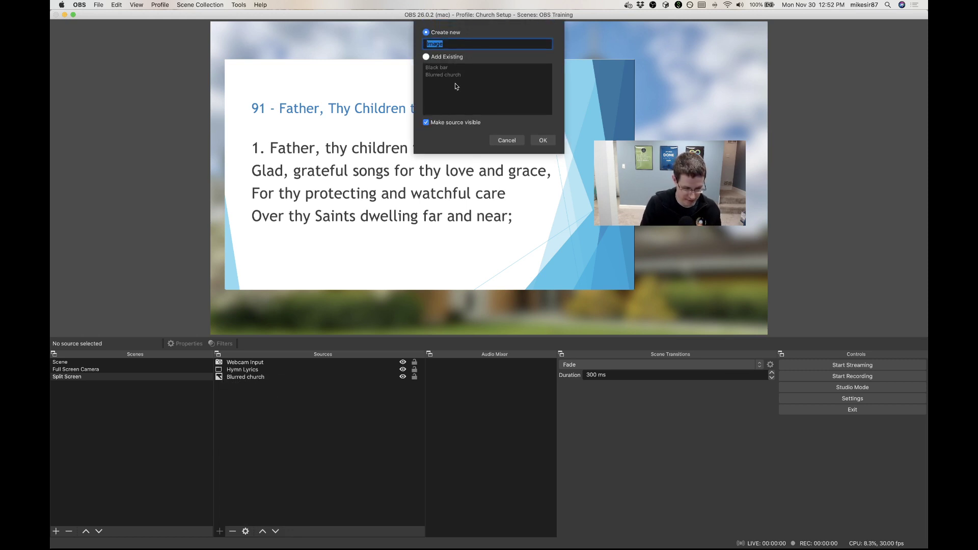
{"action": "type", "text": "Two p"}
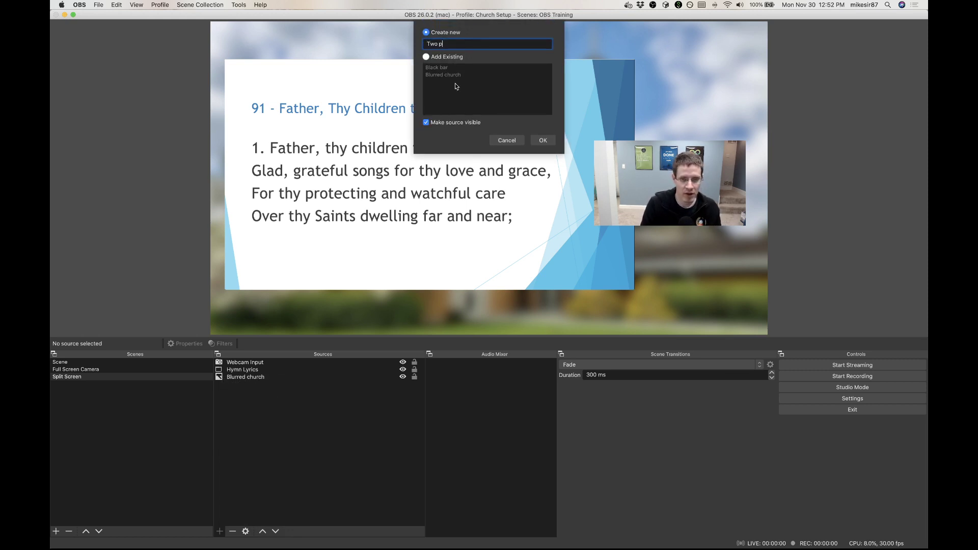
{"action": "type", "text": "anel overlay"}
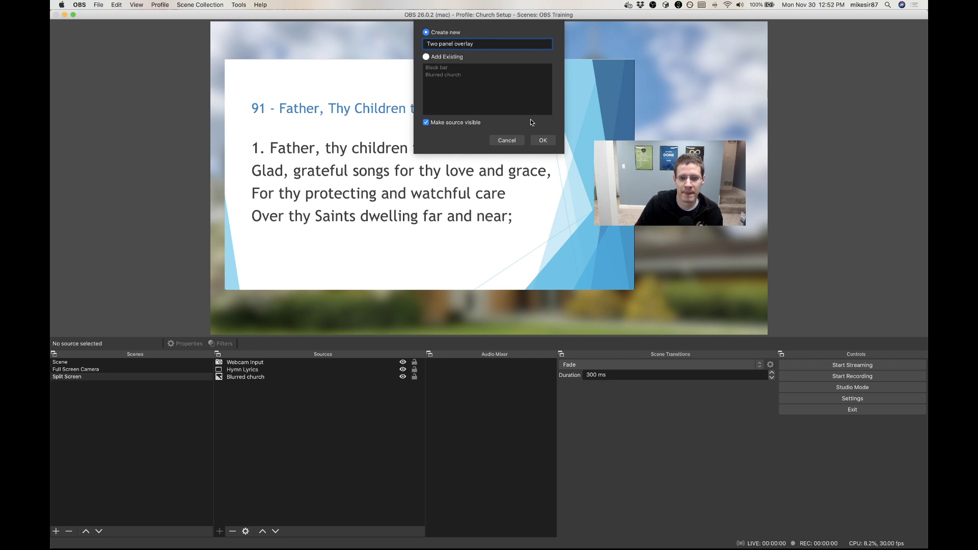
{"action": "left_click", "coordinate": [540, 140]}
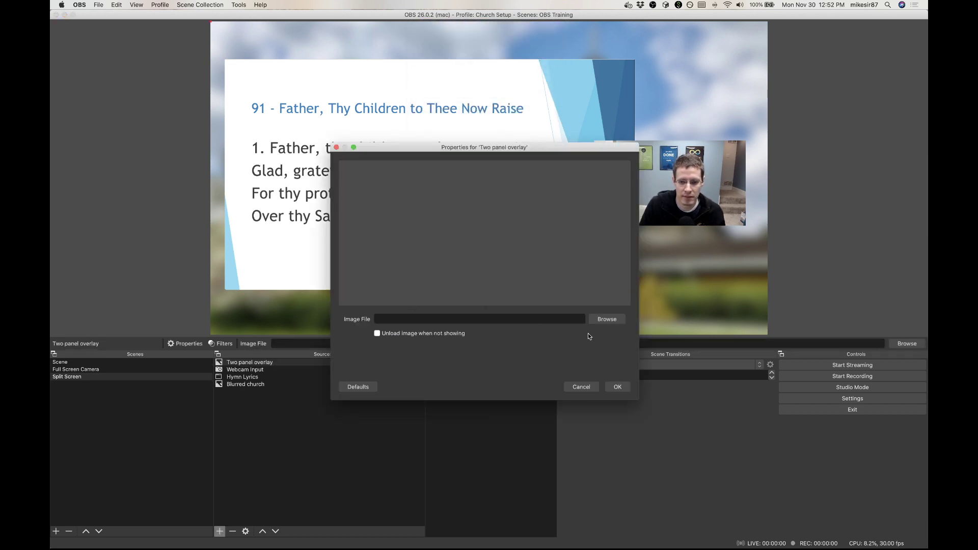
{"action": "left_click", "coordinate": [604, 320]}
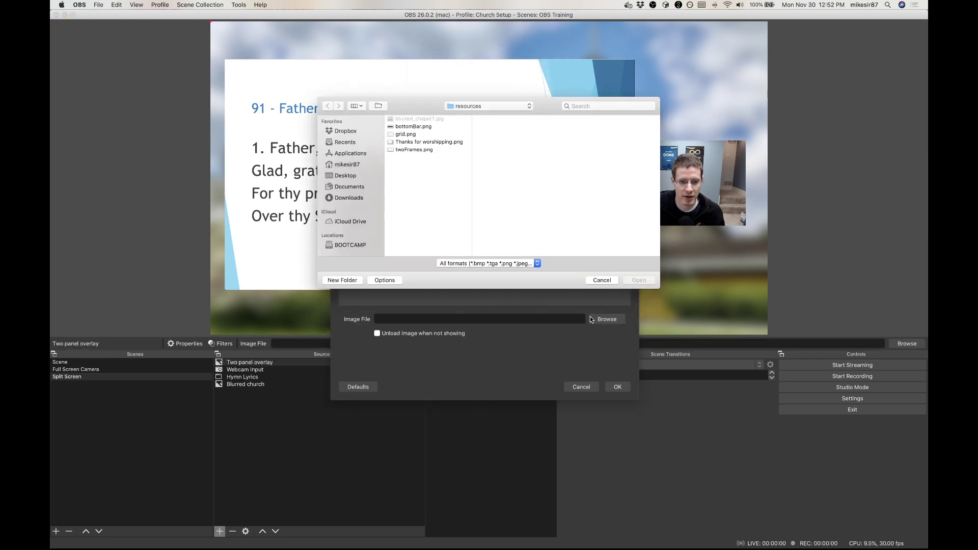
{"action": "left_click", "coordinate": [414, 151]}
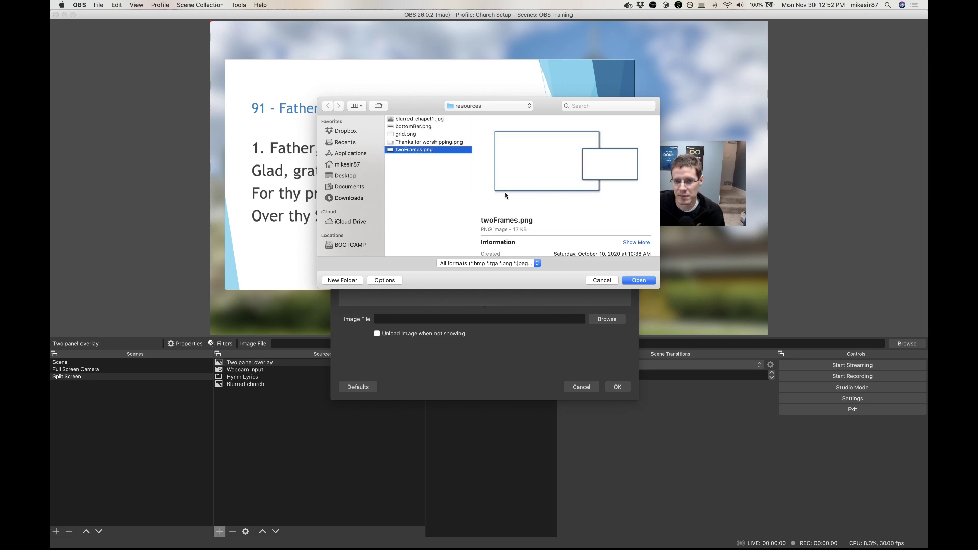
{"action": "left_click", "coordinate": [639, 280]}
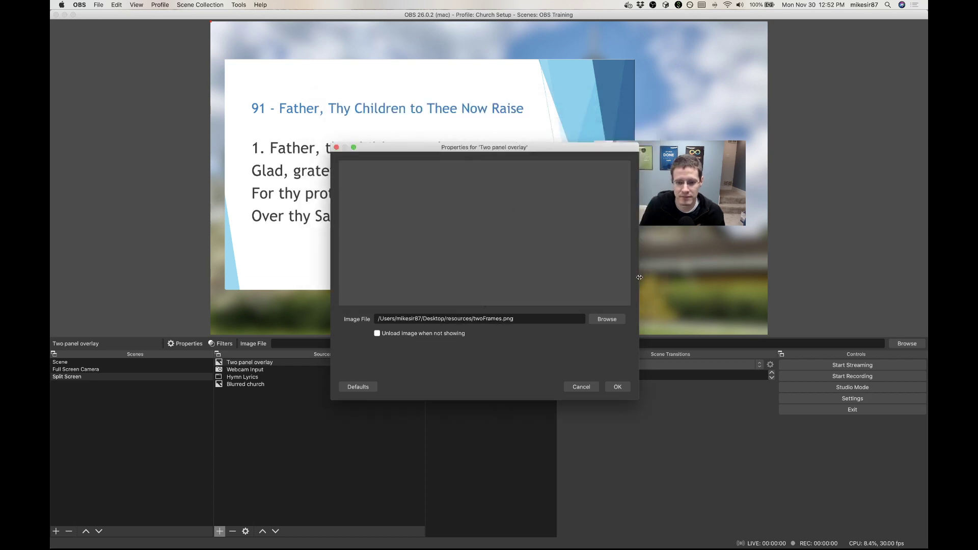
{"action": "left_click", "coordinate": [618, 387]}
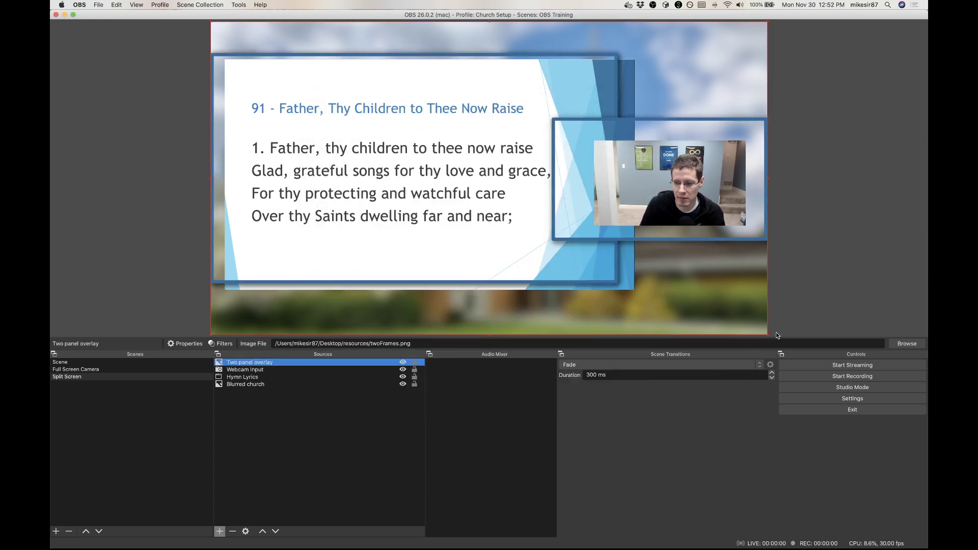
Step: Shrink the Two panel overlay slightly within the canvas and resize Hymn Lyrics to fill the overlay's large frame
{"action": "left_click_drag", "start_coordinate": [767, 333], "coordinate": [745, 312]}
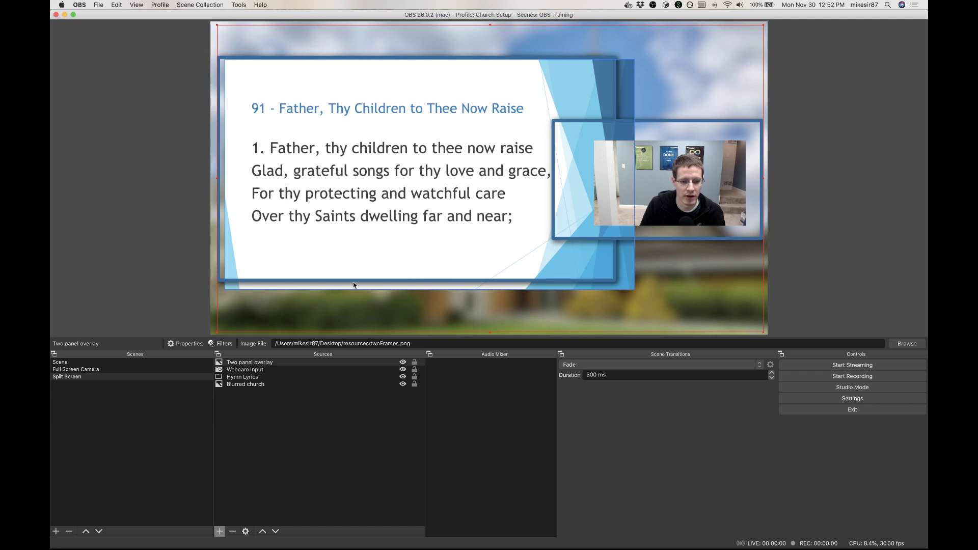
{"action": "left_click", "coordinate": [246, 378]}
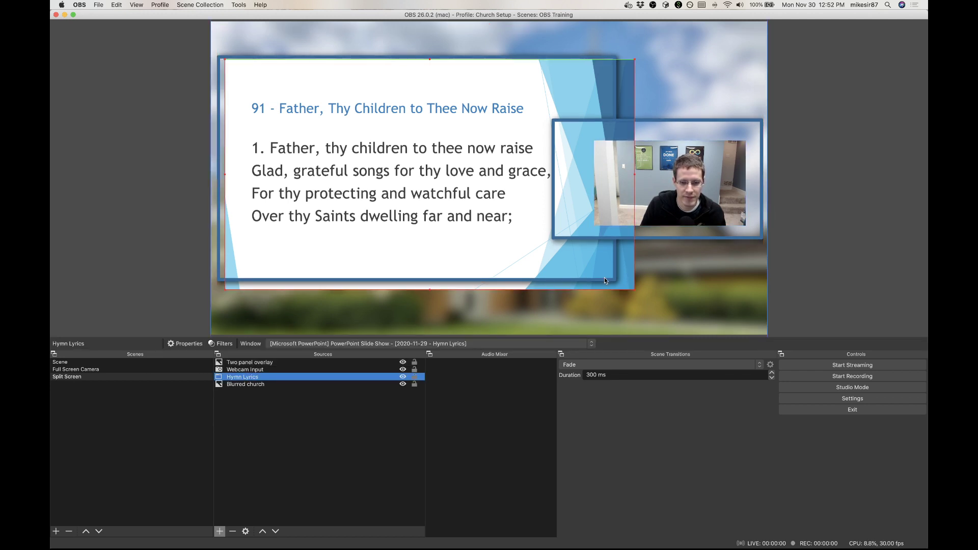
{"action": "left_click_drag", "start_coordinate": [634, 289], "coordinate": [614, 278]}
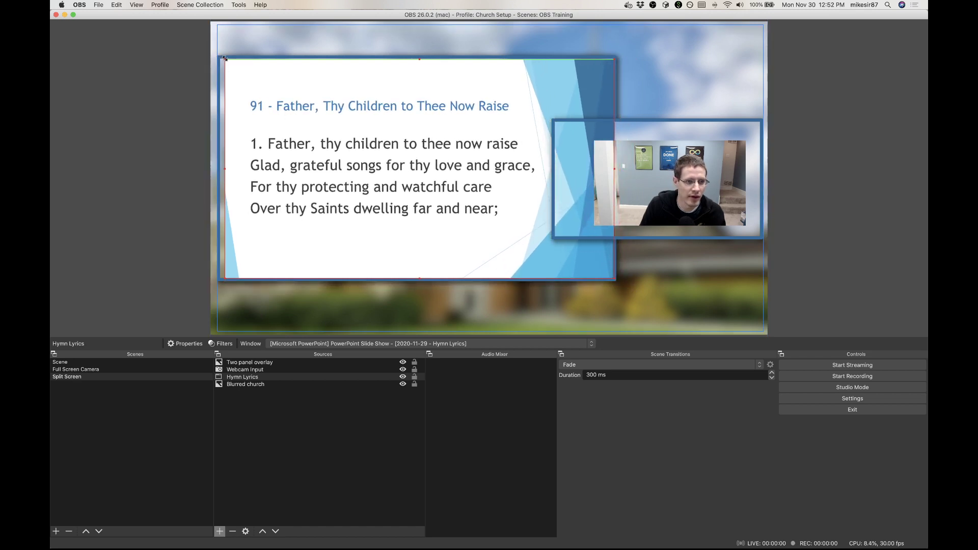
{"action": "left_click_drag", "start_coordinate": [225, 59], "coordinate": [218, 59]}
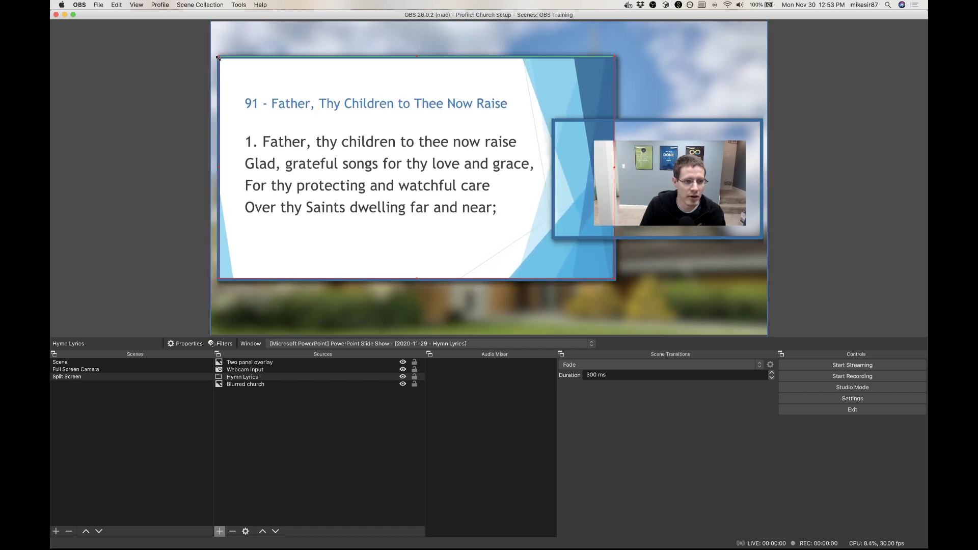
Step: Move and enlarge Webcam Input so it fills the small frame of the Two panel overlay
{"action": "left_click", "coordinate": [692, 184]}
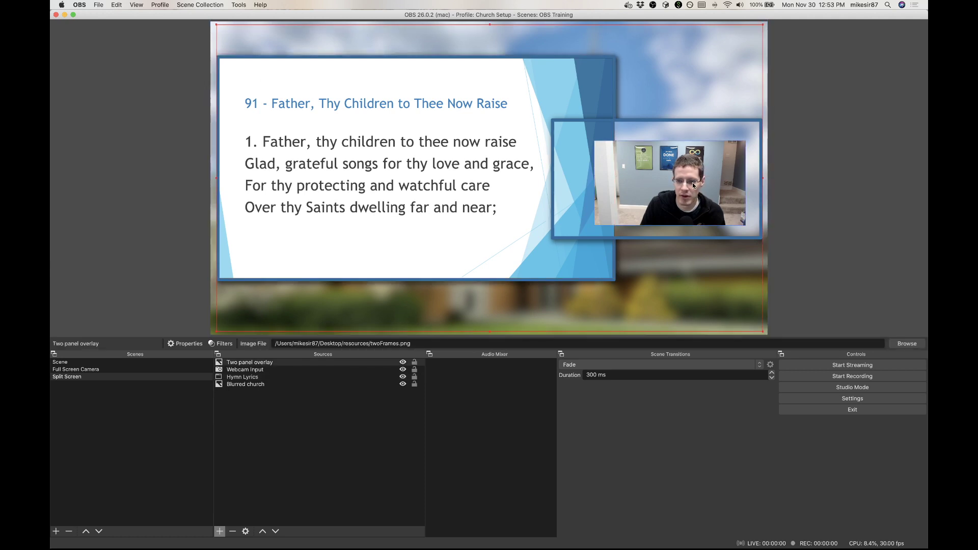
{"action": "left_click", "coordinate": [692, 182]}
{"action": "left_click_drag", "start_coordinate": [692, 183], "coordinate": [651, 161]}
{"action": "left_click_drag", "start_coordinate": [704, 204], "coordinate": [760, 229]}
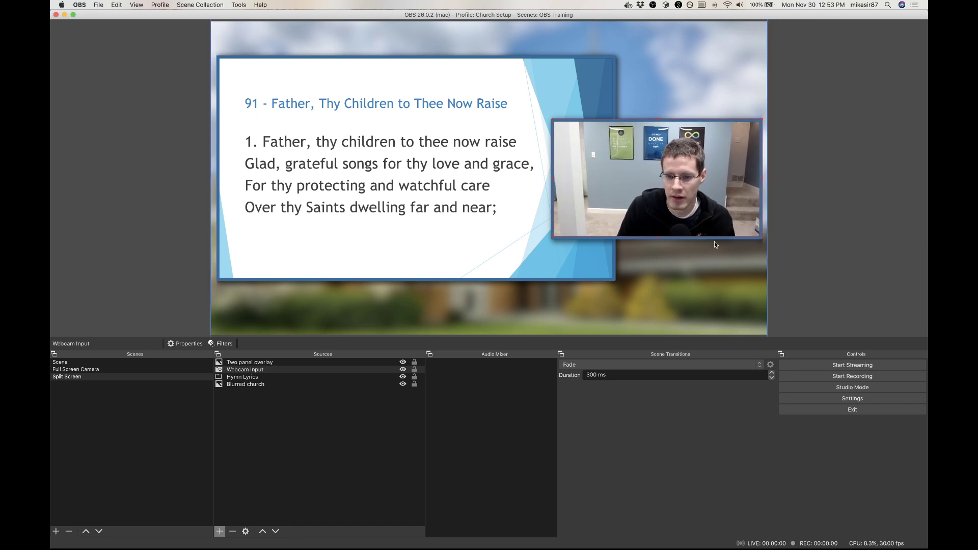
{"action": "left_click", "coordinate": [170, 314]}
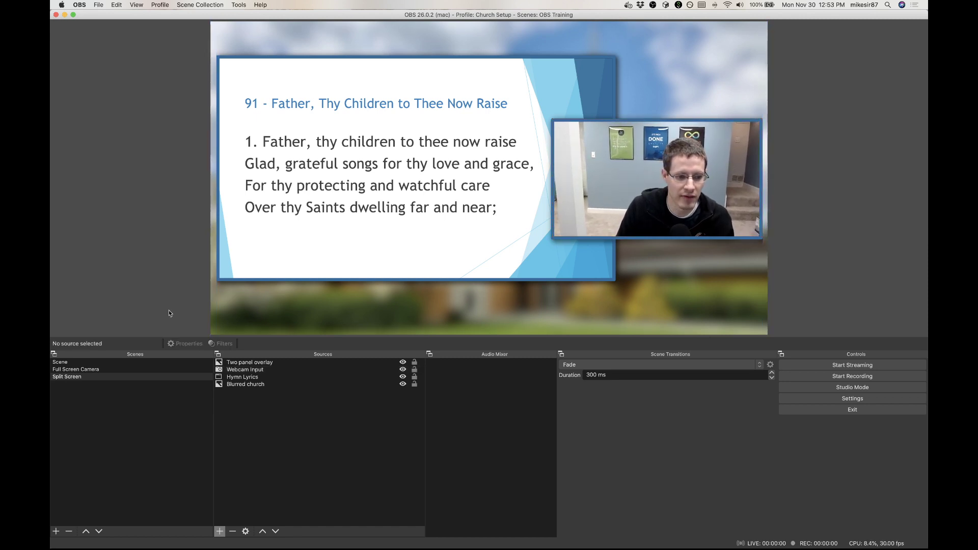
{"action": "left_click", "coordinate": [249, 373]}
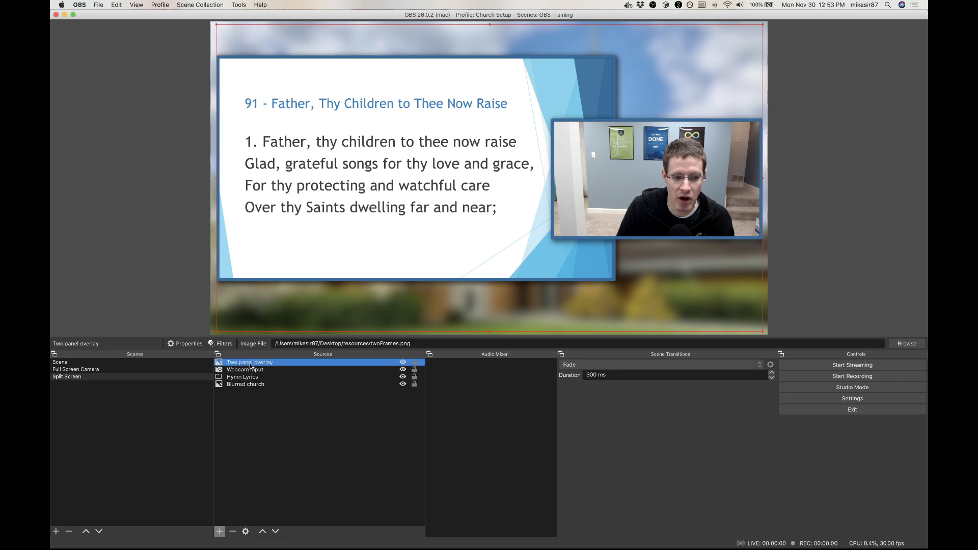
{"action": "left_click", "coordinate": [123, 300]}
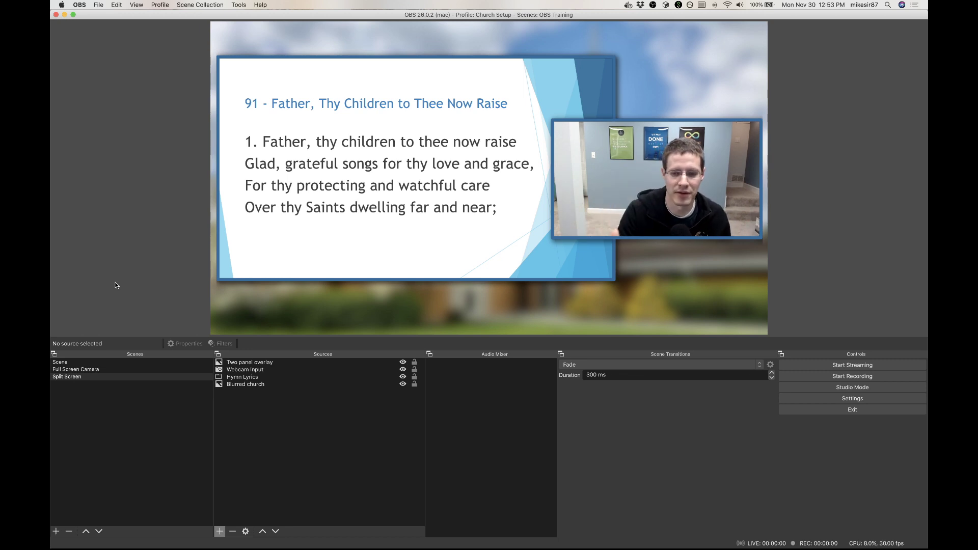
Step: Switch to the Full Screen Camera scene and turn on Studio Mode
{"action": "left_click", "coordinate": [87, 370]}
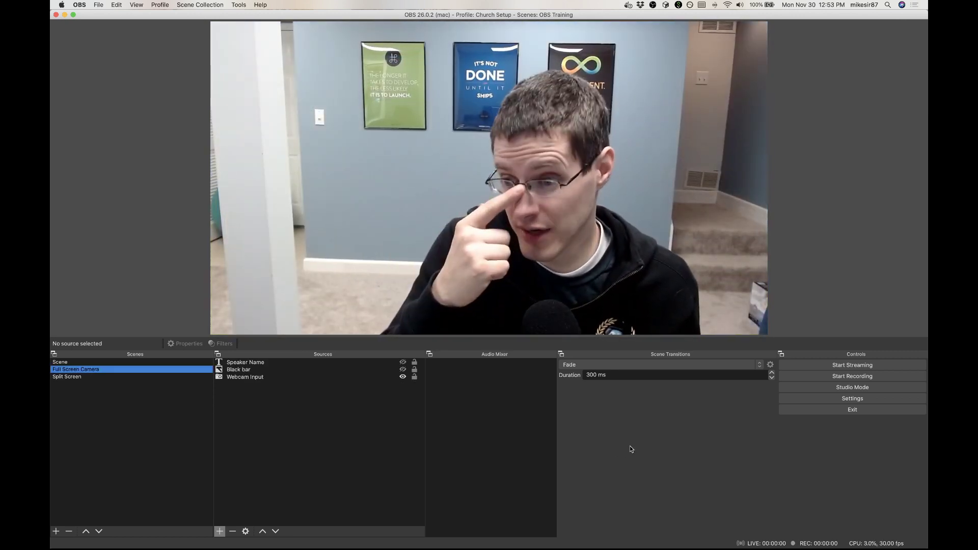
{"action": "left_click", "coordinate": [794, 385]}
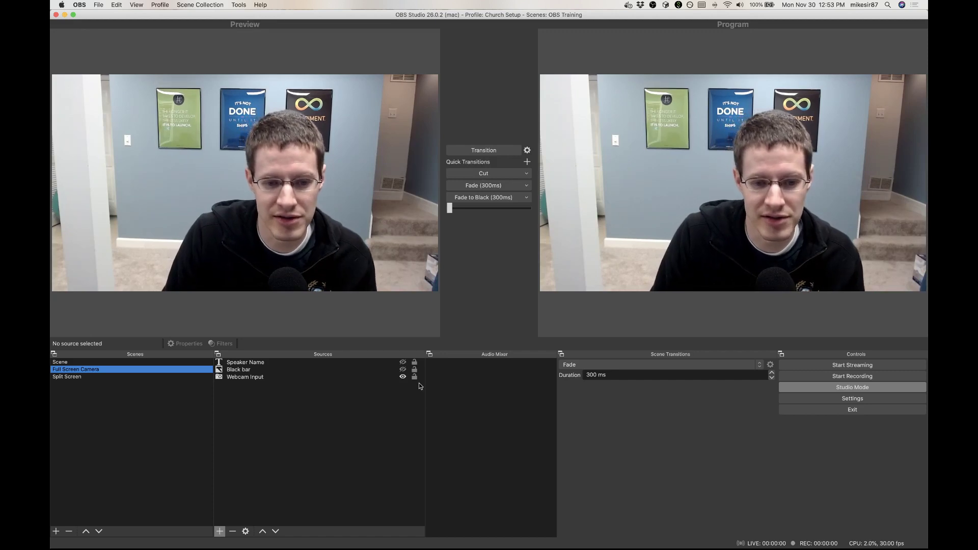
Step: Transition the Speaker Name and Black bar sources onto the program output, and transition back with both hidden
{"action": "left_click", "coordinate": [402, 362]}
{"action": "left_click", "coordinate": [402, 370]}
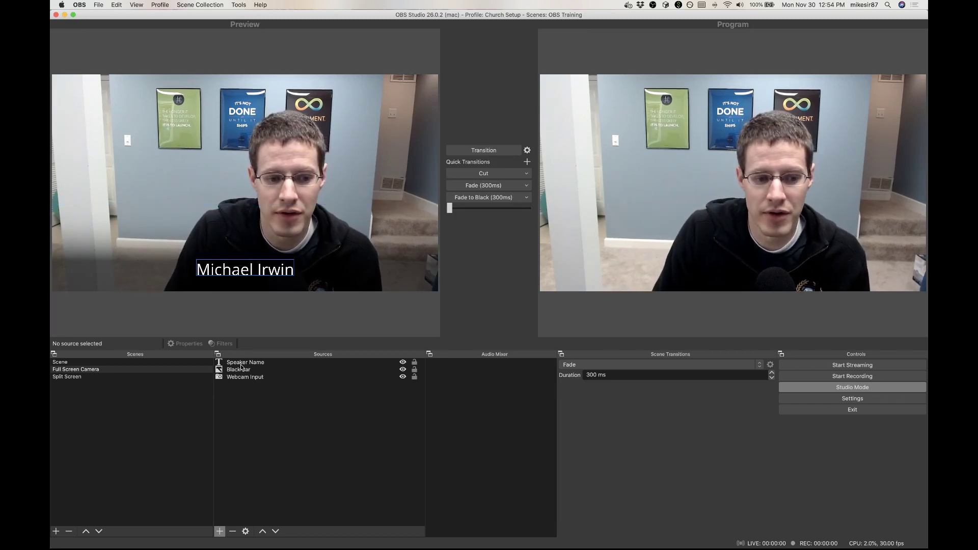
{"action": "left_click", "coordinate": [489, 152]}
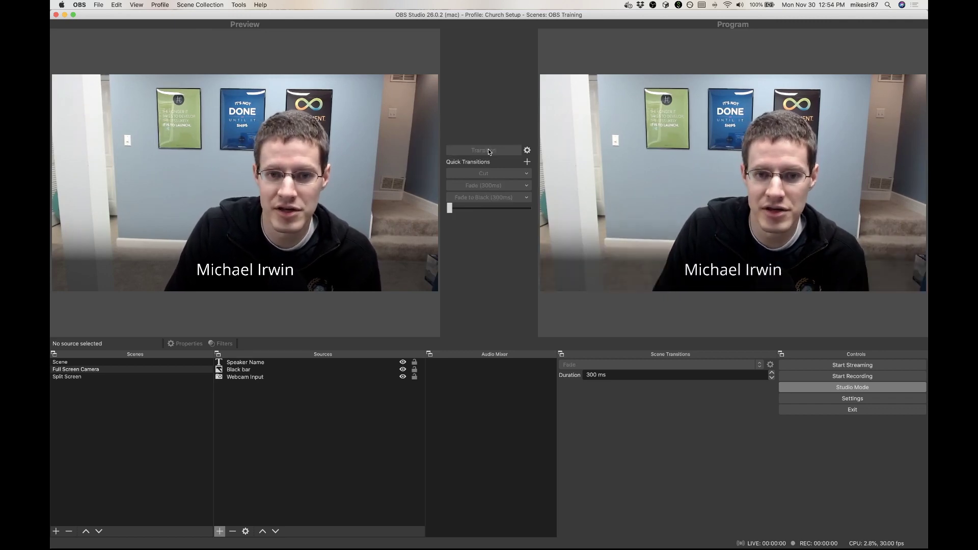
{"action": "left_click", "coordinate": [403, 370]}
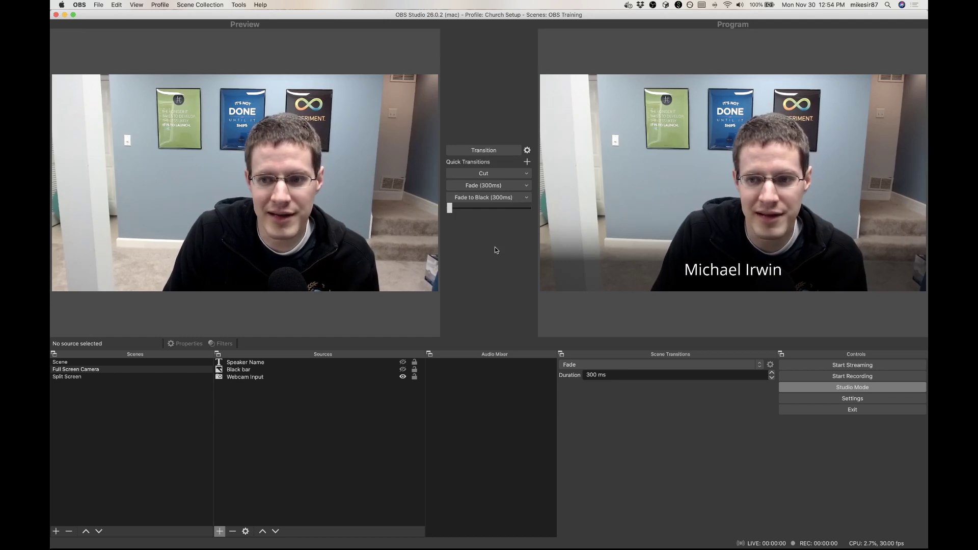
{"action": "left_click", "coordinate": [479, 151]}
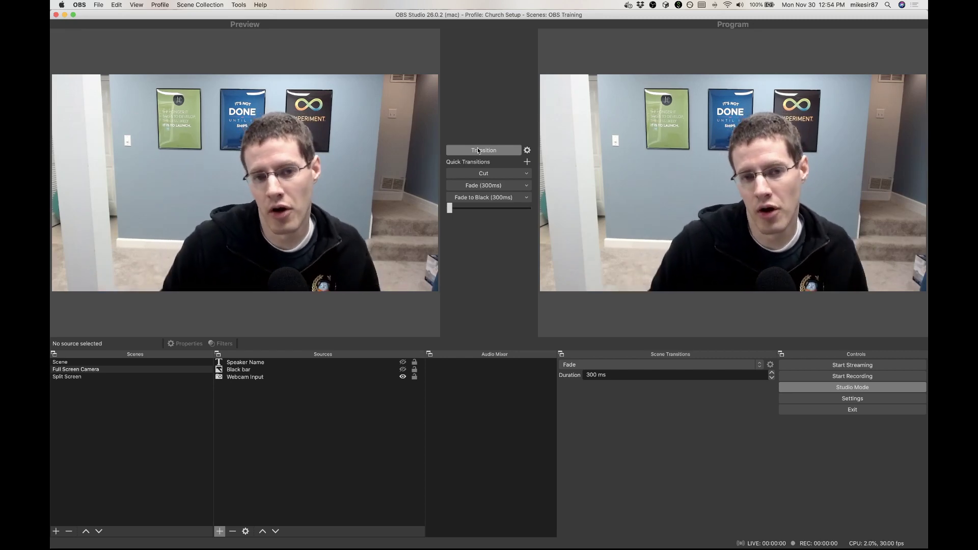
Step: Show Speaker Name and Black bar in the preview, replace the text with another speaker's full name, and shift it toward the middle
{"action": "left_click", "coordinate": [402, 370]}
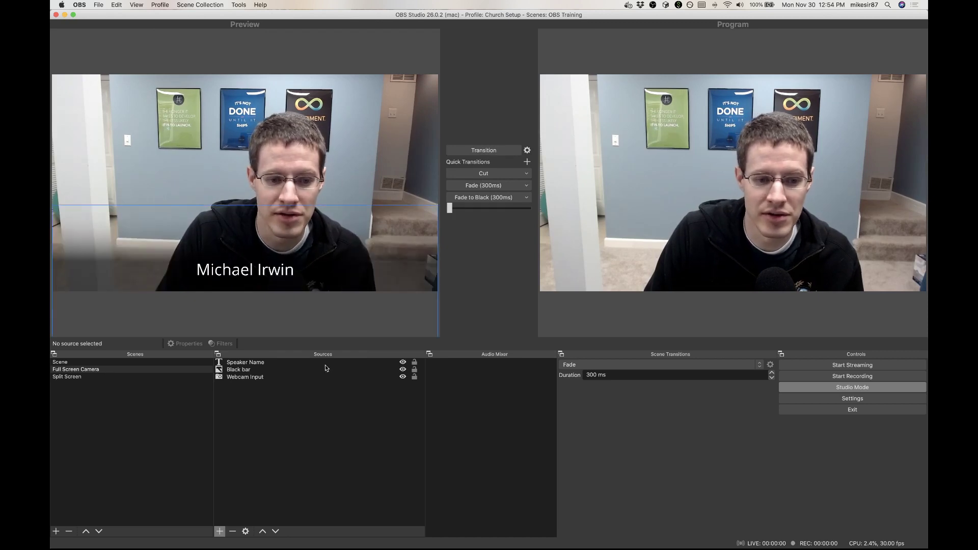
{"action": "double_click", "coordinate": [251, 363]}
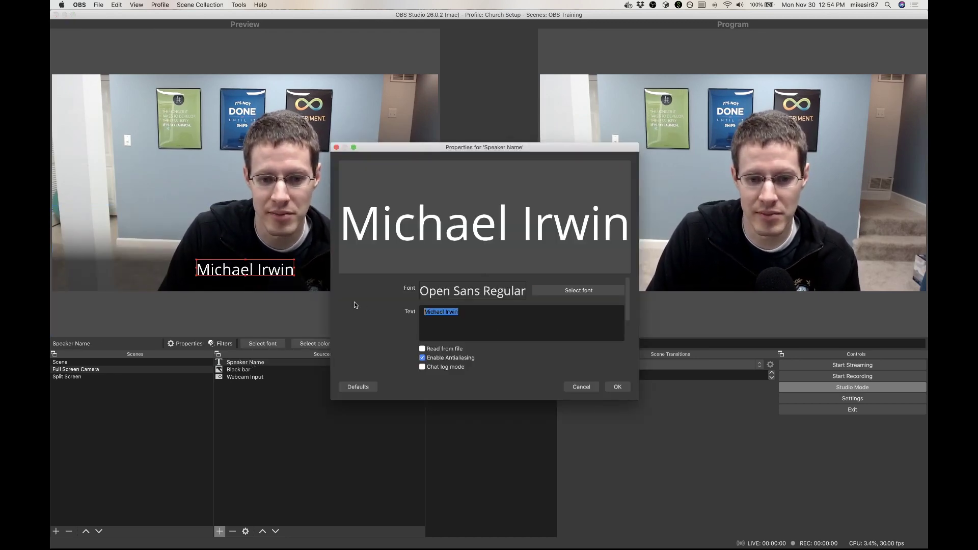
{"action": "type", "text": "Jane Doe"}
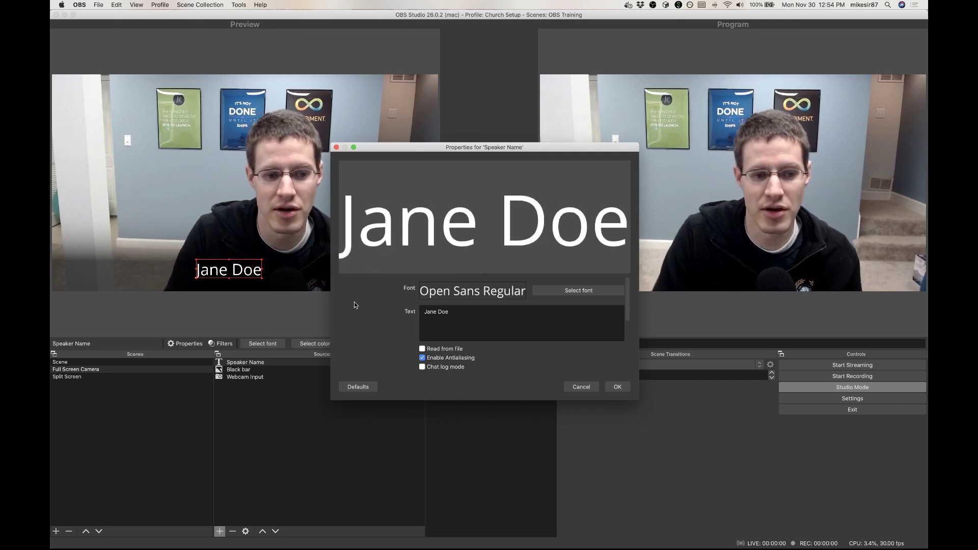
{"action": "left_click", "coordinate": [618, 387]}
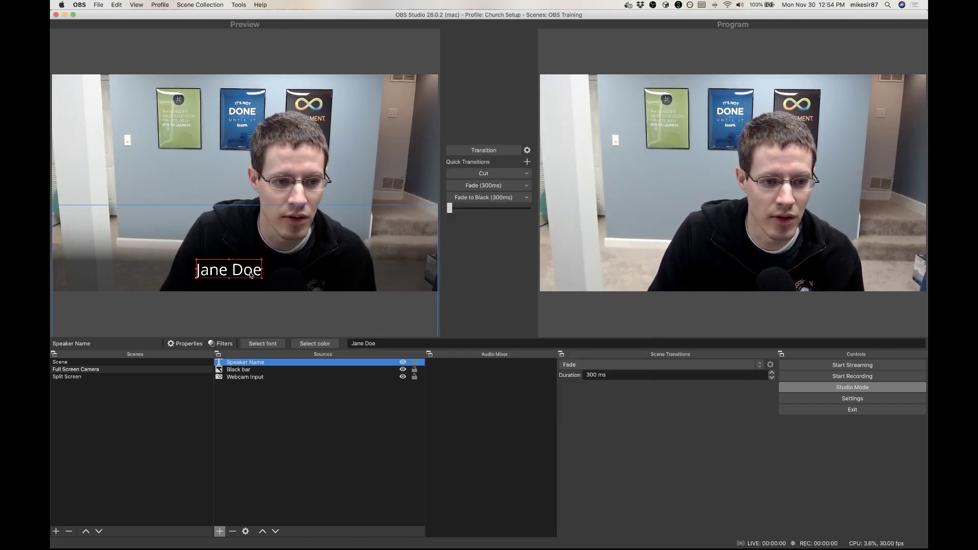
{"action": "left_click_drag", "start_coordinate": [250, 275], "coordinate": [259, 273]}
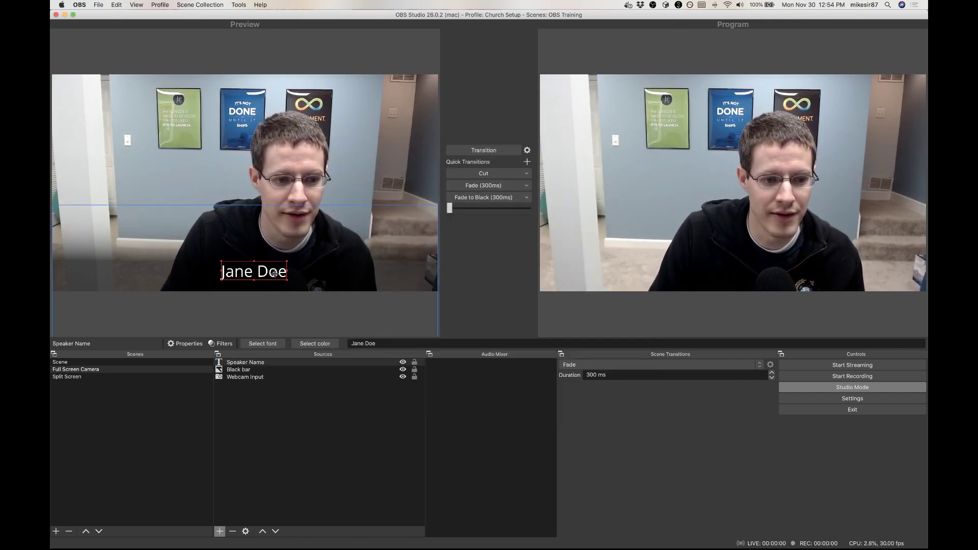
Step: Send the updated speaker name and Black bar to the program output, and take them off again by hiding both and transitioning
{"action": "left_click", "coordinate": [480, 148]}
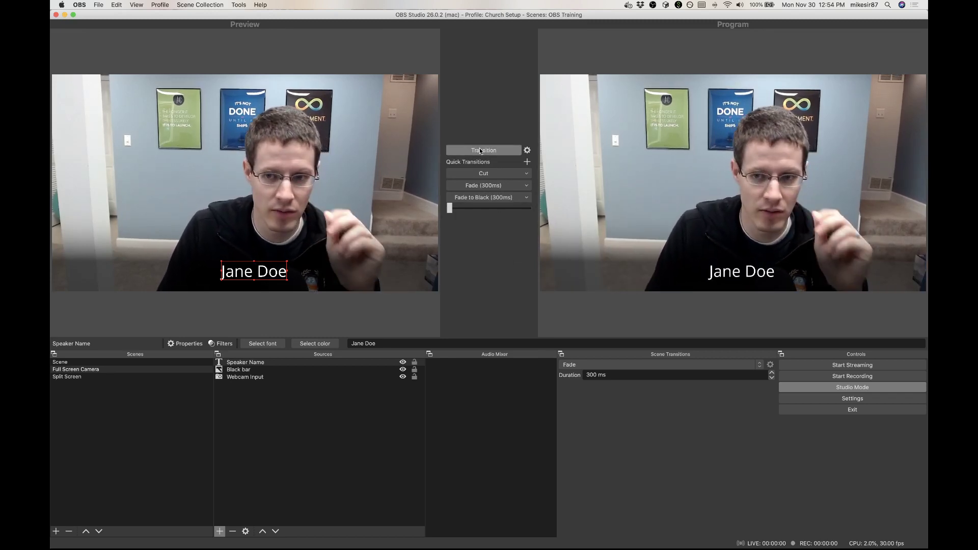
{"action": "left_click", "coordinate": [403, 370]}
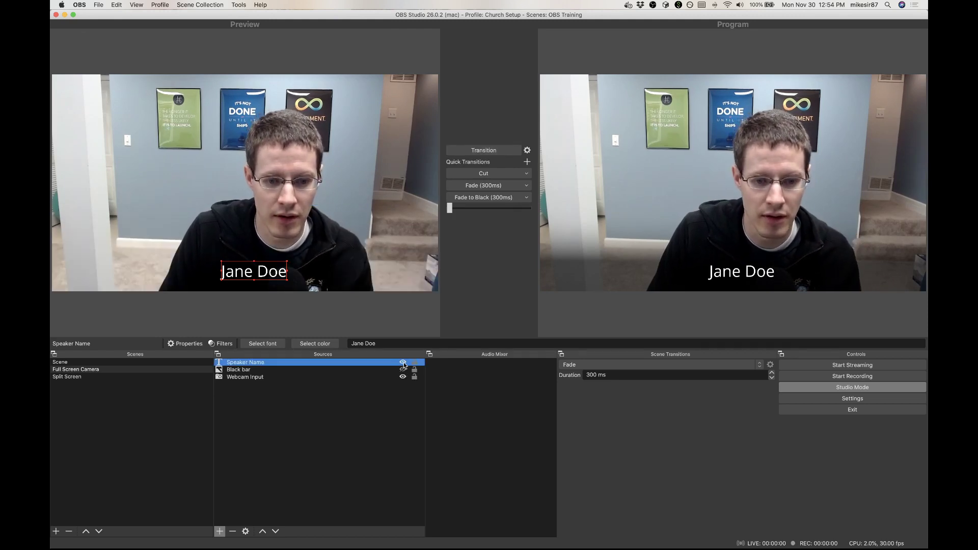
{"action": "left_click", "coordinate": [483, 150]}
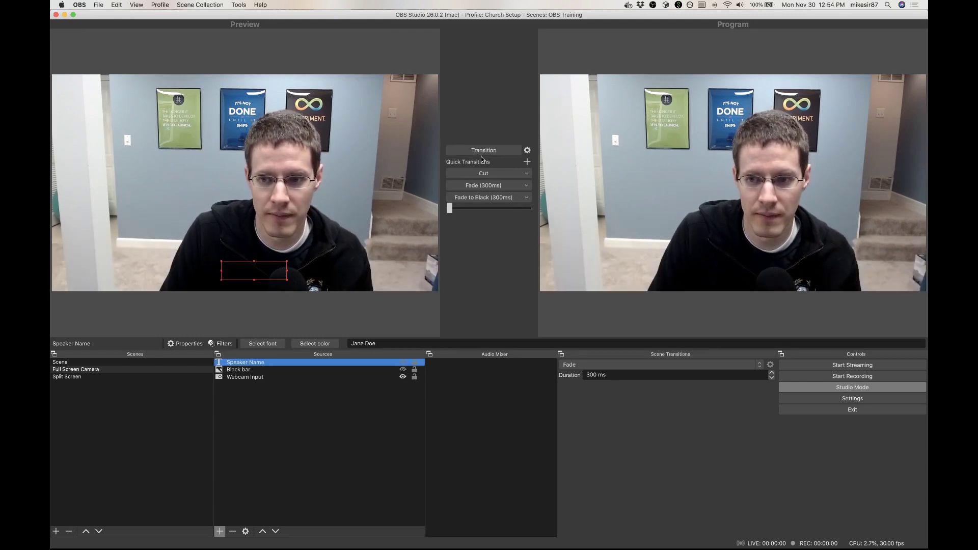
Step: Add a new image source named "Grid" to the Full Screen Camera scene, using the file grid.png
{"action": "left_click", "coordinate": [249, 435]}
{"action": "left_click", "coordinate": [224, 530]}
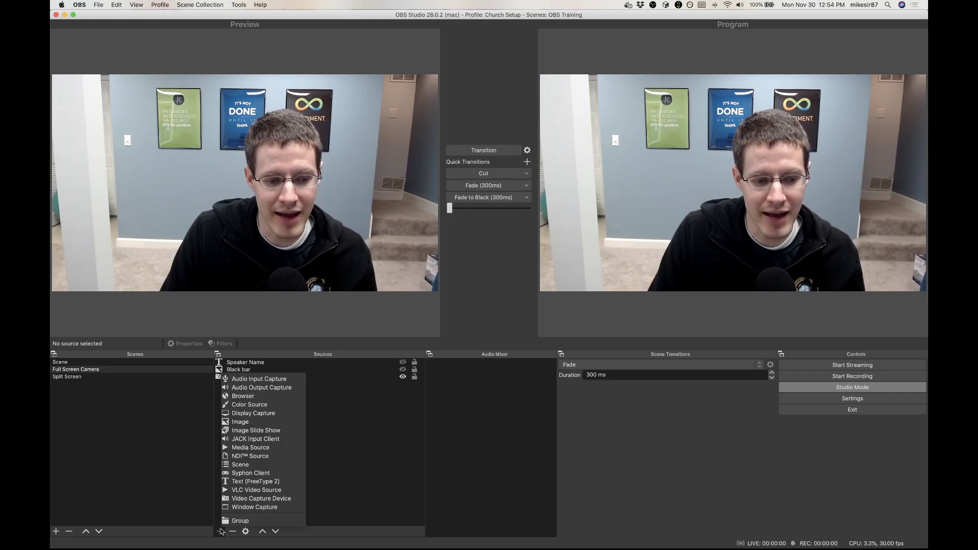
{"action": "left_click", "coordinate": [247, 423]}
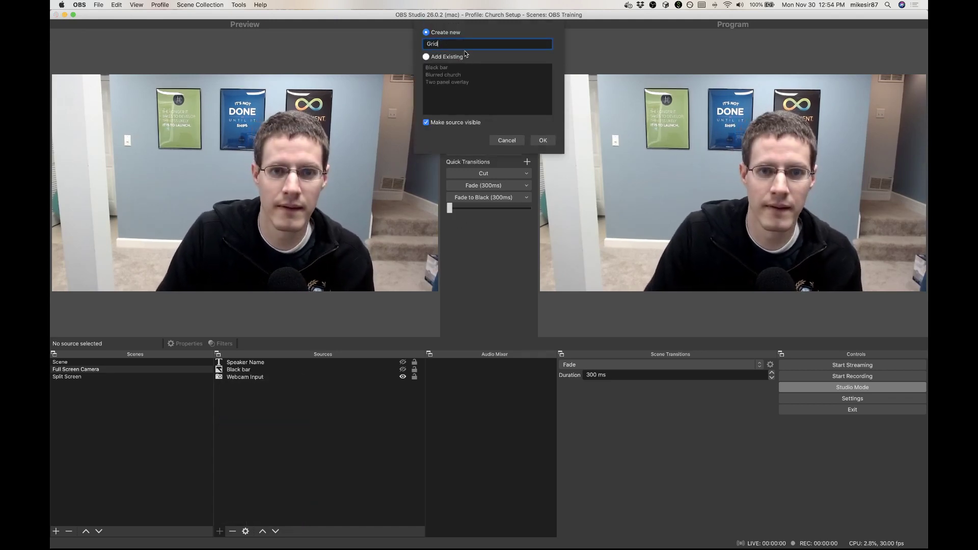
{"action": "left_click", "coordinate": [545, 141]}
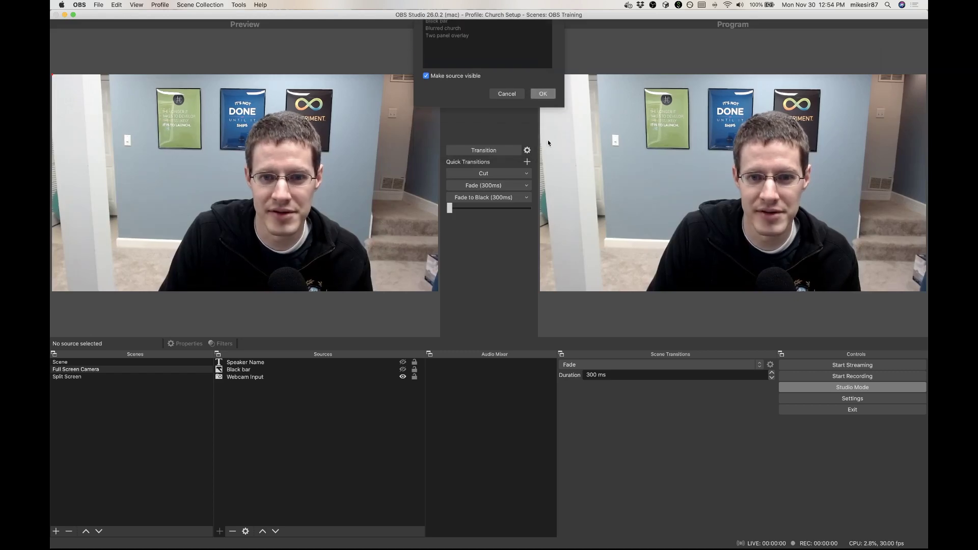
{"action": "left_click", "coordinate": [602, 320]}
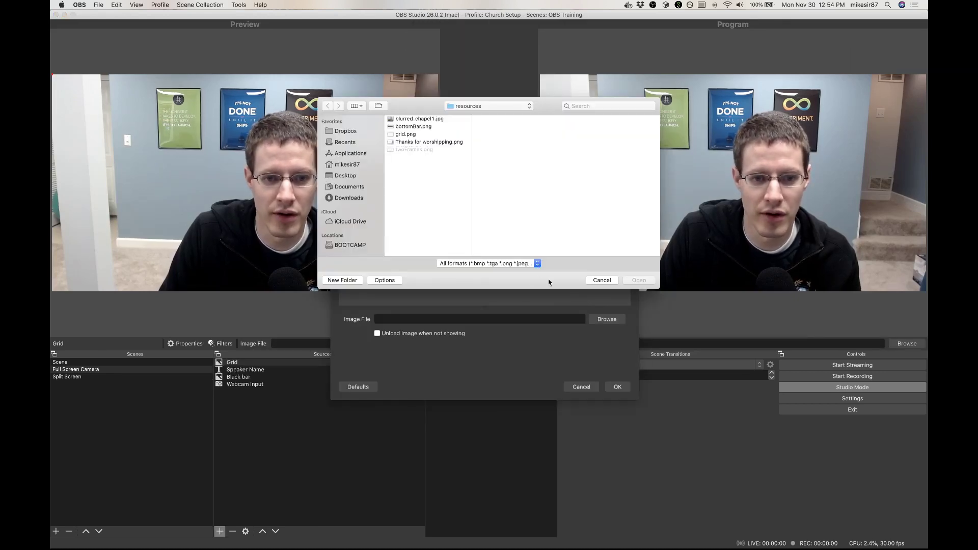
{"action": "left_click", "coordinate": [415, 135]}
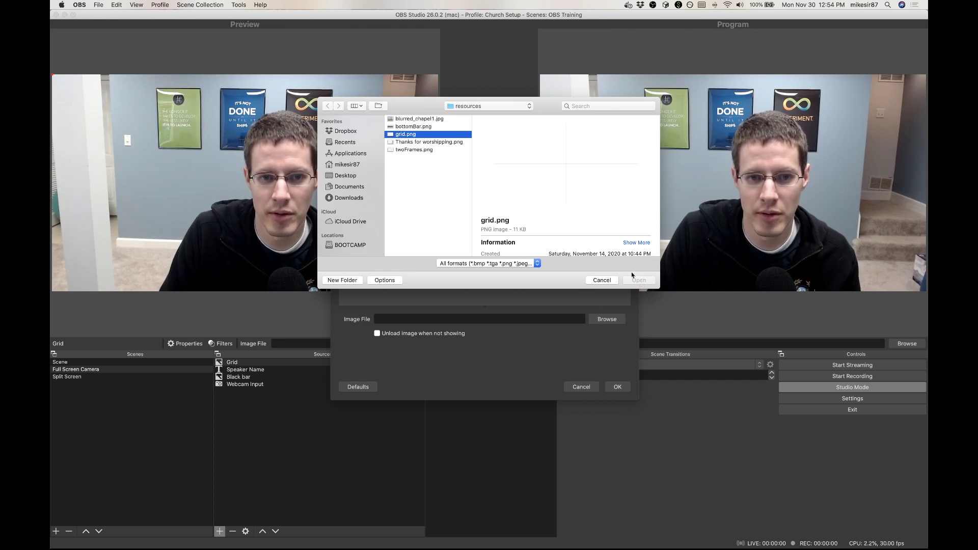
{"action": "double_click", "coordinate": [417, 135]}
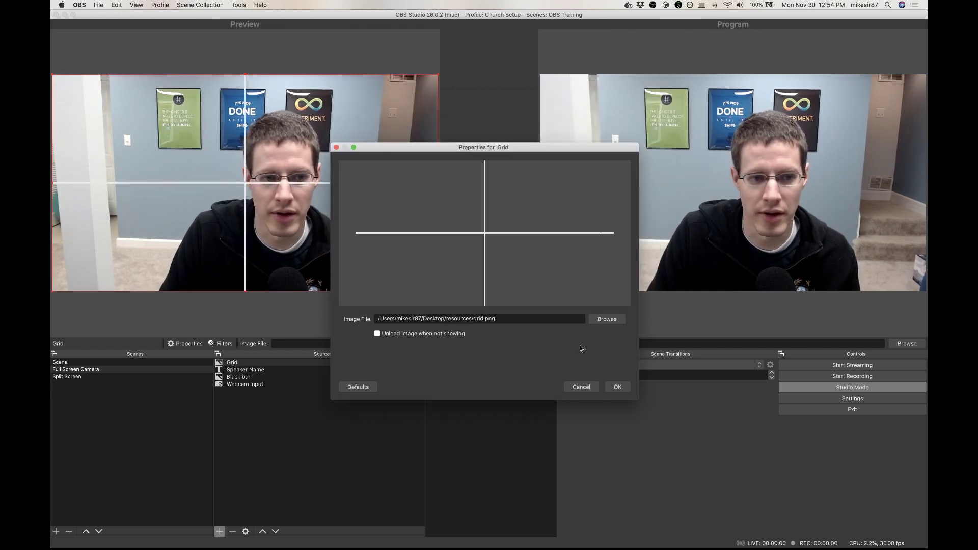
{"action": "left_click", "coordinate": [618, 387]}
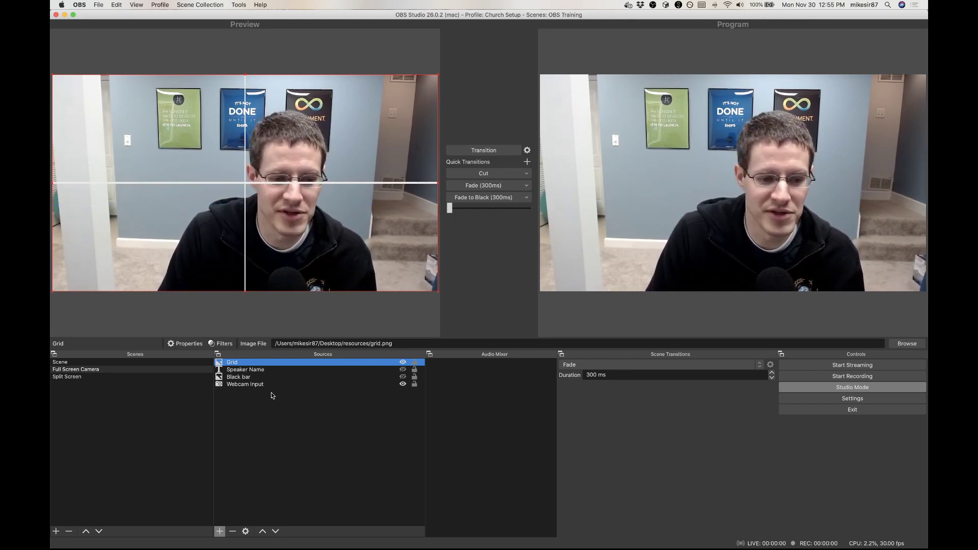
Step: Show Speaker Name and Black bar in the preview, centre the name on the Grid's vertical line, and hide the Grid
{"action": "left_click", "coordinate": [402, 378]}
{"action": "left_click", "coordinate": [255, 370]}
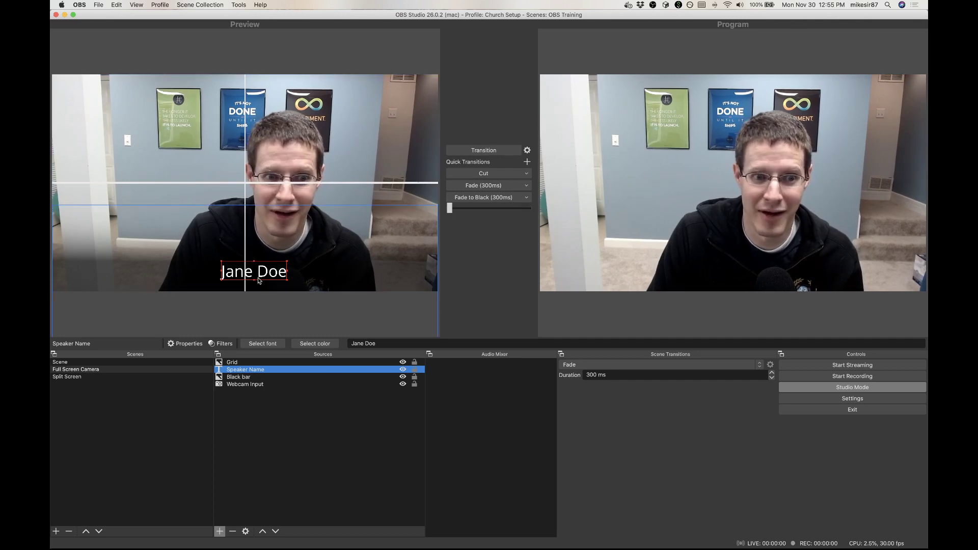
{"action": "left_click_drag", "start_coordinate": [263, 278], "coordinate": [261, 273]}
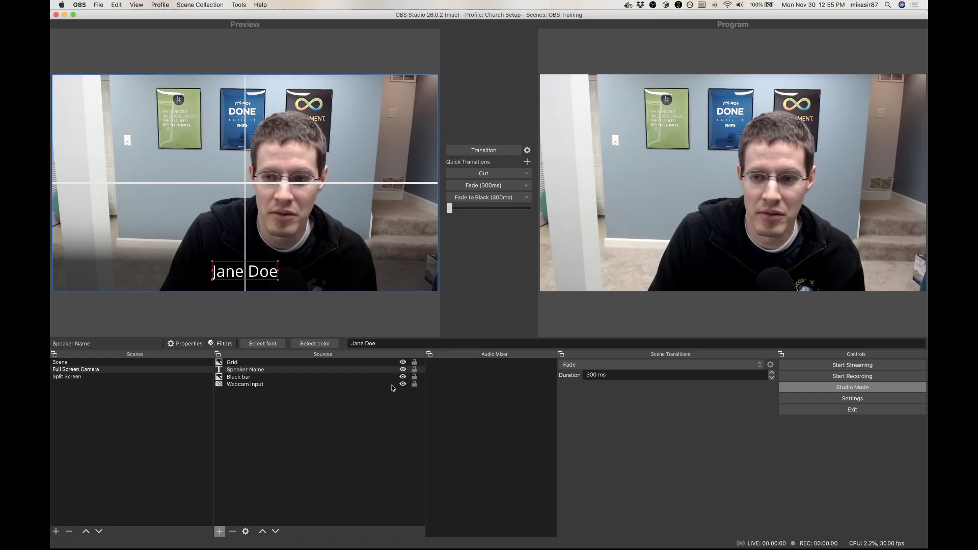
{"action": "left_click", "coordinate": [403, 363]}
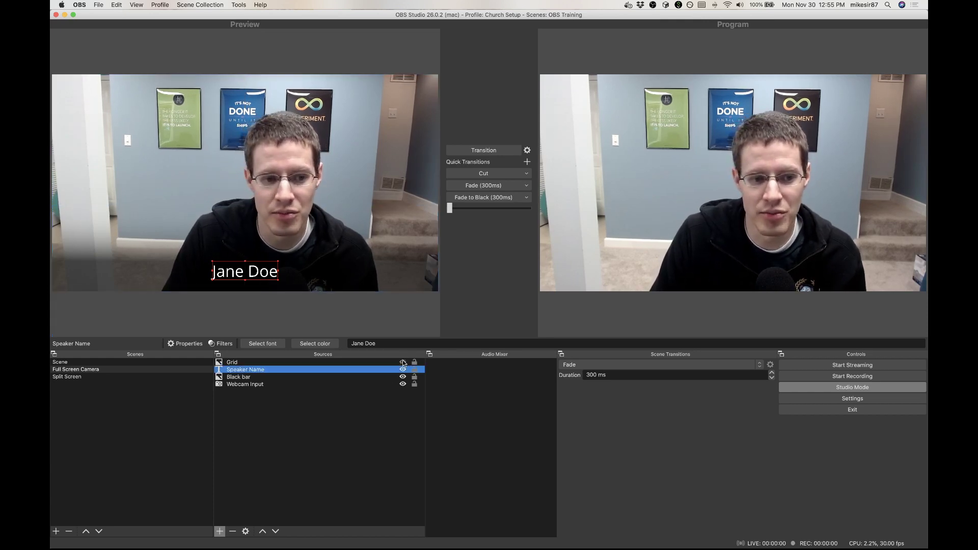
Step: Transition the centred speaker name and Black bar to program, and transition to the plain webcam view with both hidden
{"action": "left_click", "coordinate": [489, 148]}
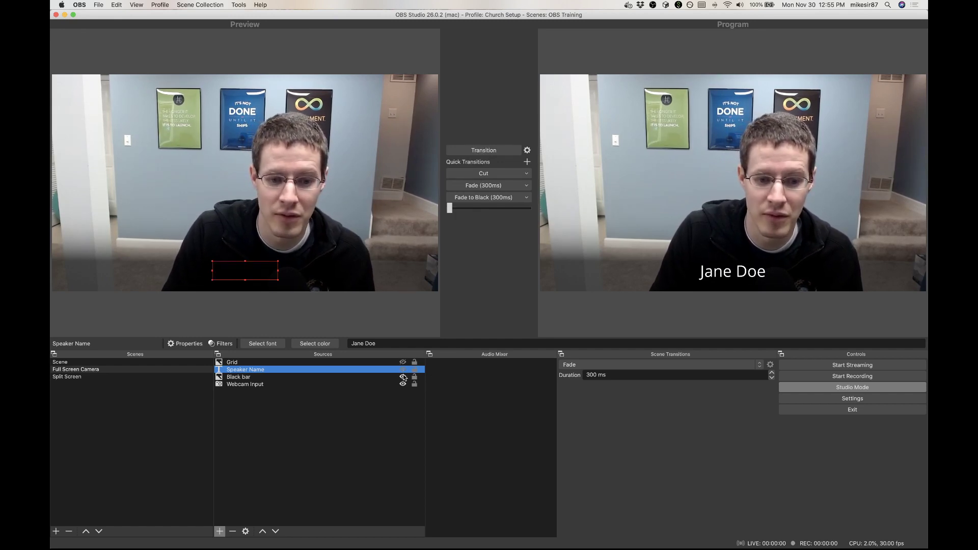
{"action": "left_click", "coordinate": [489, 150]}
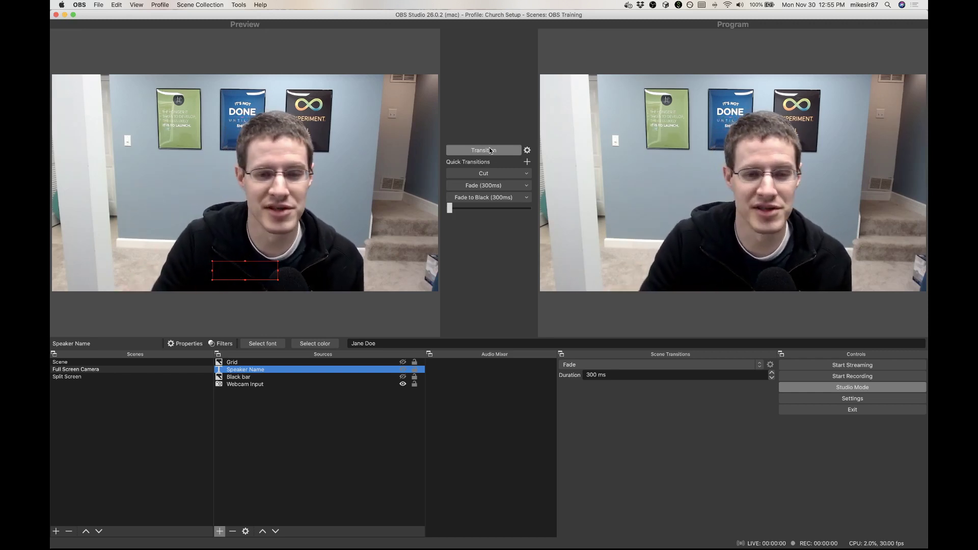
Step: View the program output in a windowed projector, moved and enlarged over the main window, and close the projector
{"action": "right_click", "coordinate": [662, 261]}
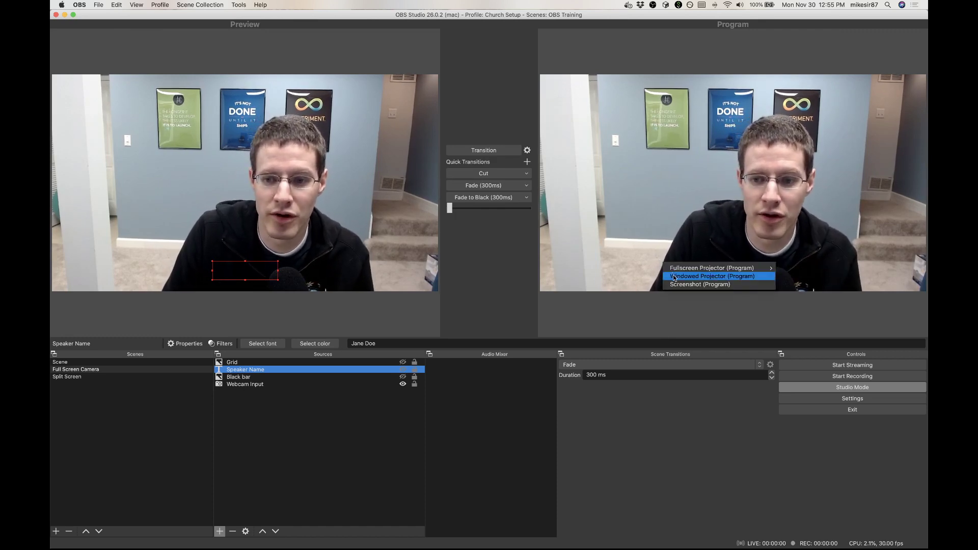
{"action": "left_click", "coordinate": [674, 277]}
{"action": "left_click_drag", "start_coordinate": [535, 217], "coordinate": [428, 193]}
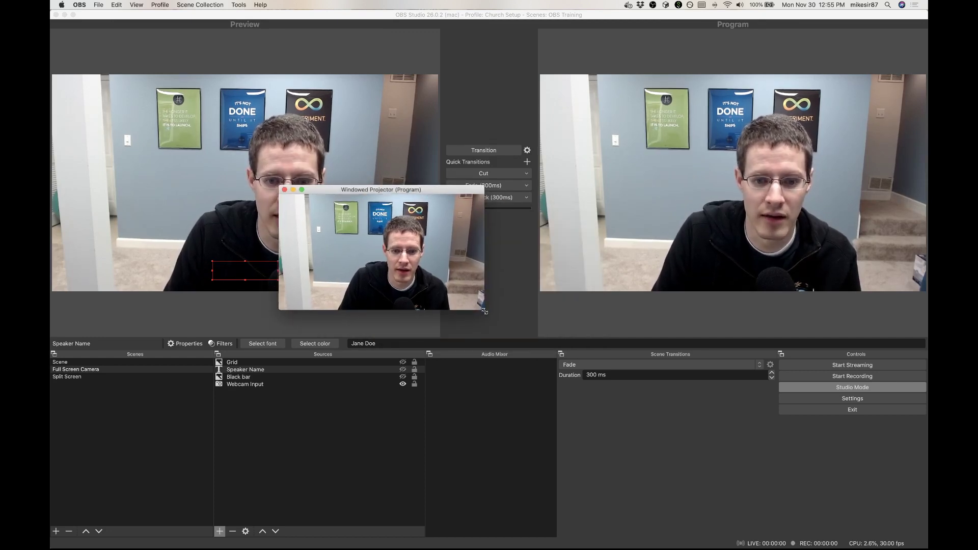
{"action": "left_click_drag", "start_coordinate": [483, 311], "coordinate": [830, 508]}
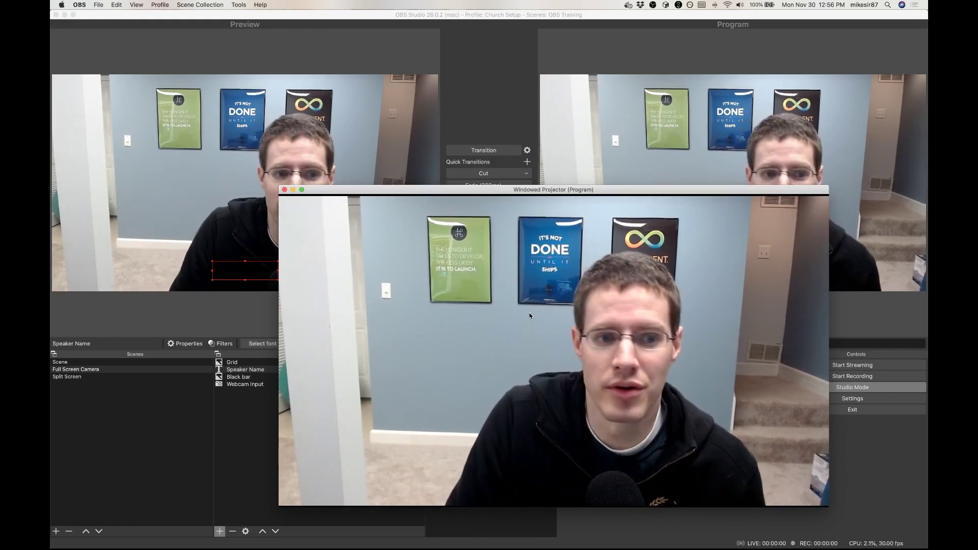
{"action": "left_click", "coordinate": [284, 190]}
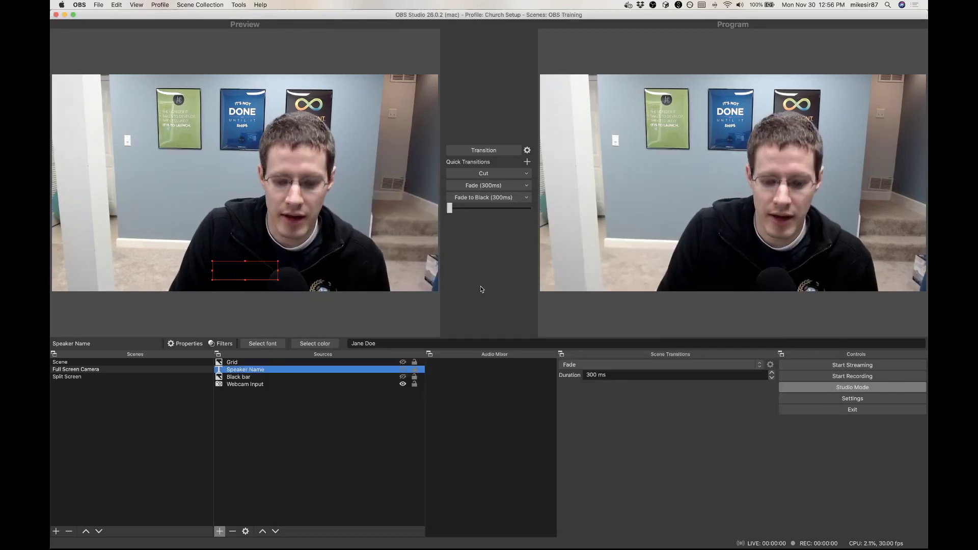
Step: Examine the service, server and stream key options in the Stream settings, and leave the settings without saving
{"action": "key", "text": "super+comma"}
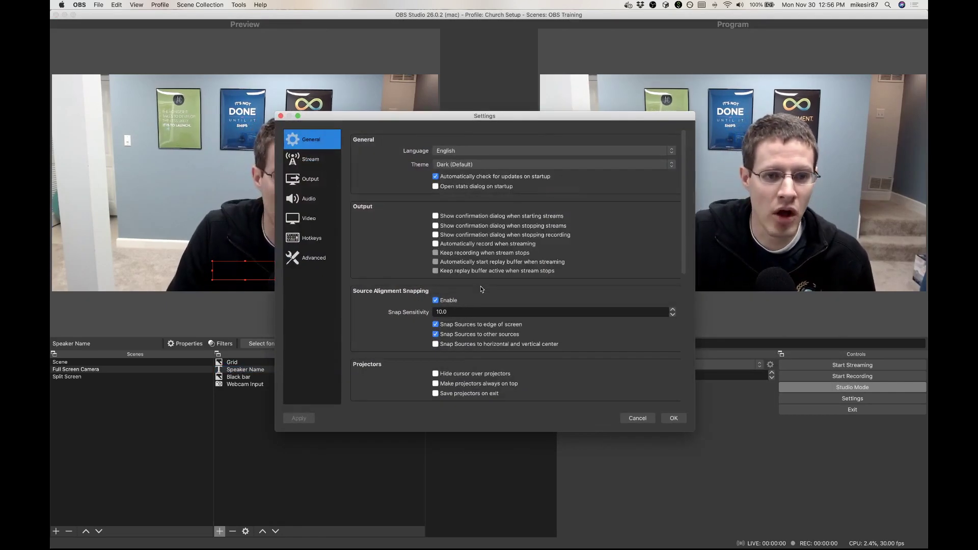
{"action": "left_click", "coordinate": [315, 162]}
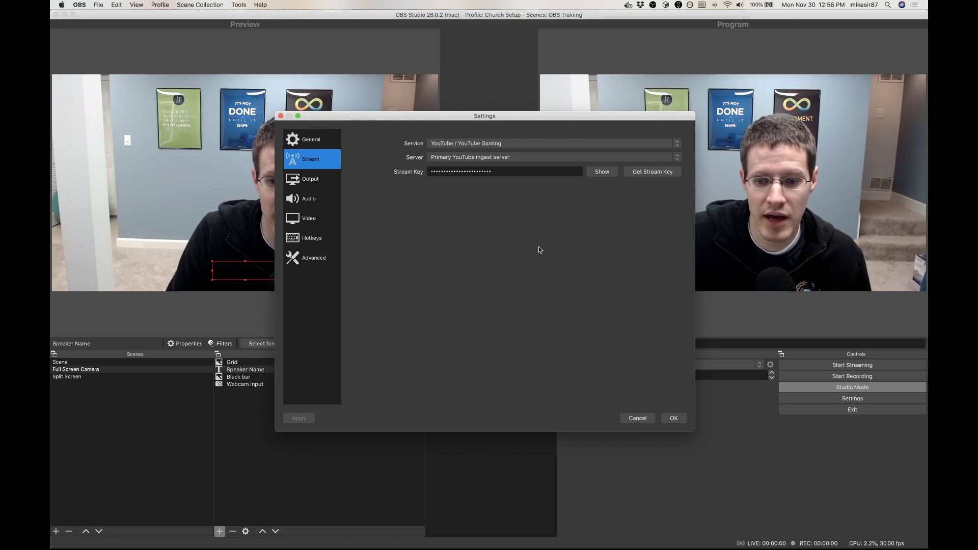
{"action": "left_click", "coordinate": [636, 417]}
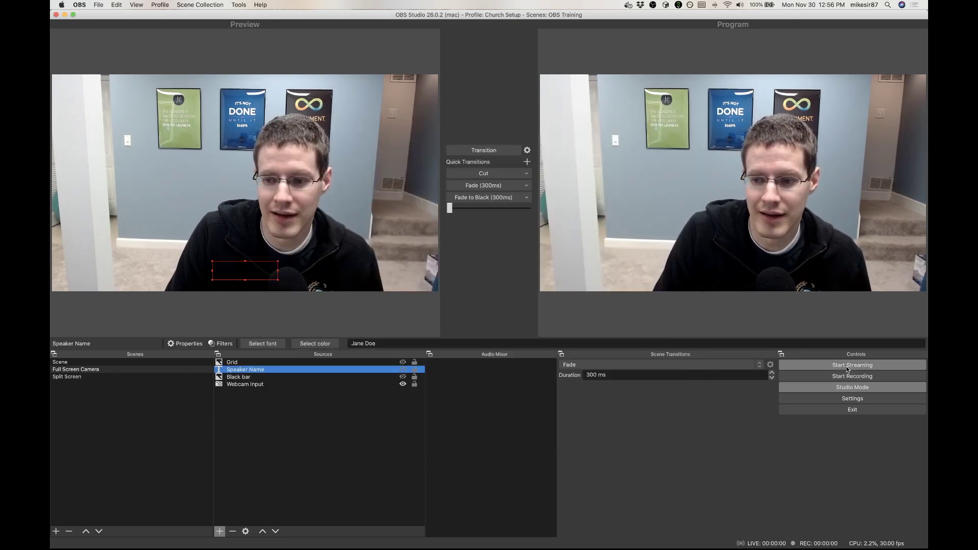